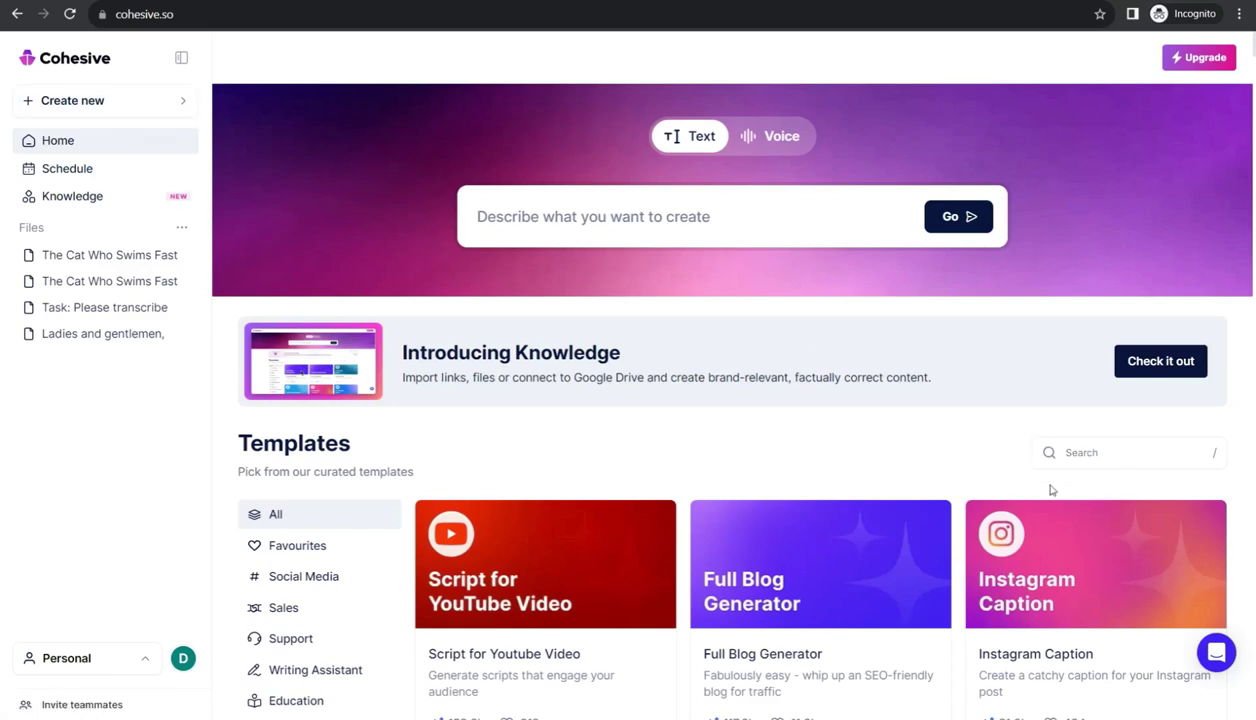
Step: Filter Cohesive's template gallery by searching for 'story'
{"action": "left_click", "coordinate": [1102, 456]}
{"action": "type", "text": "st"}
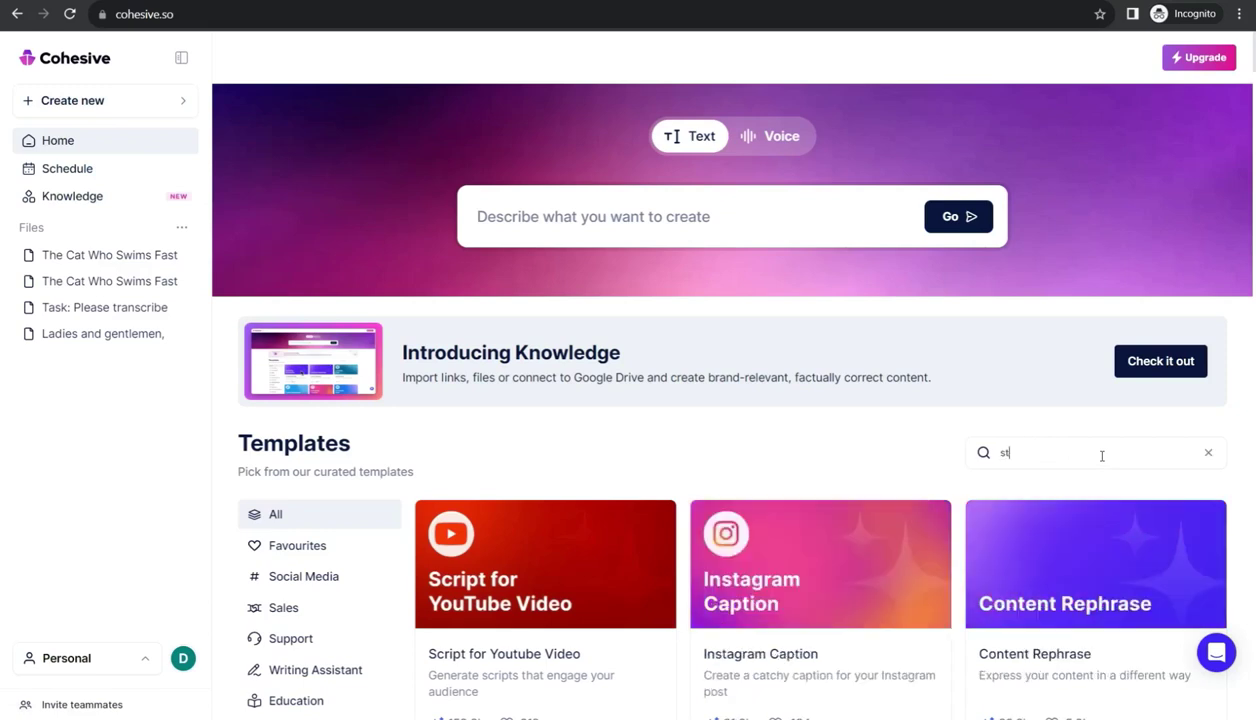
{"action": "type", "text": "ory"}
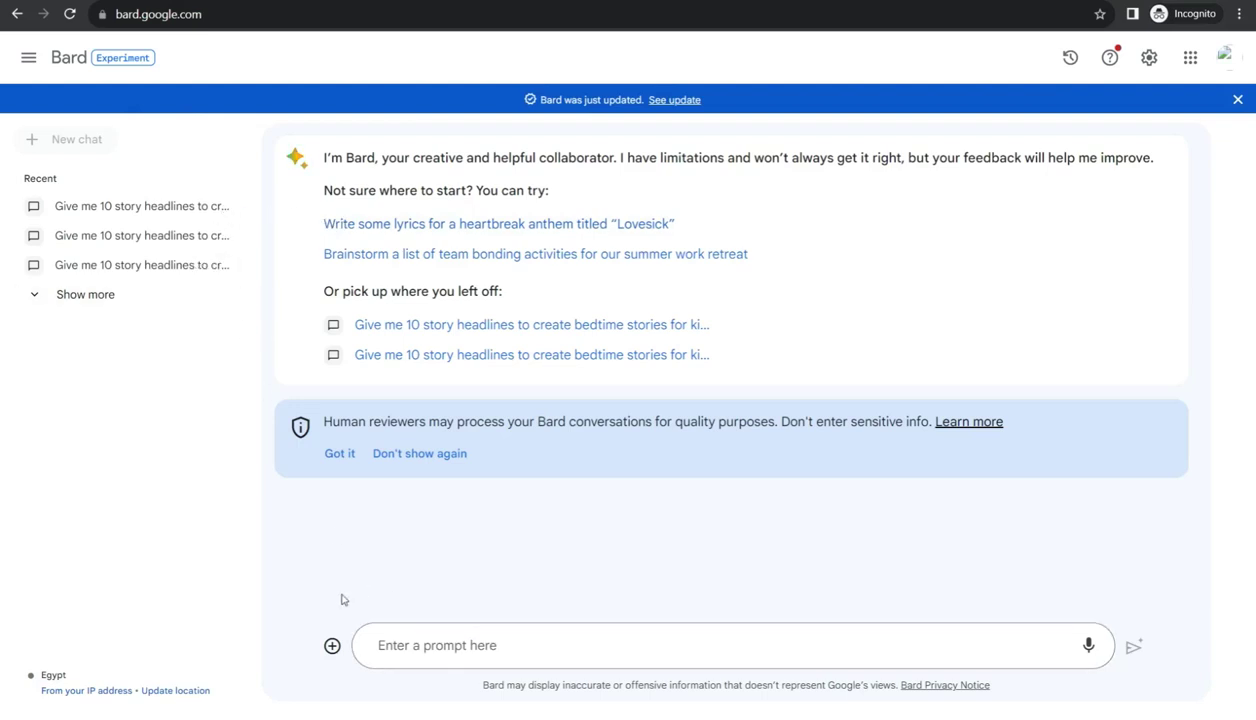
Step: Ask Bard for ten kids' bedtime story headlines and read through its answer
{"action": "left_click", "coordinate": [433, 652]}
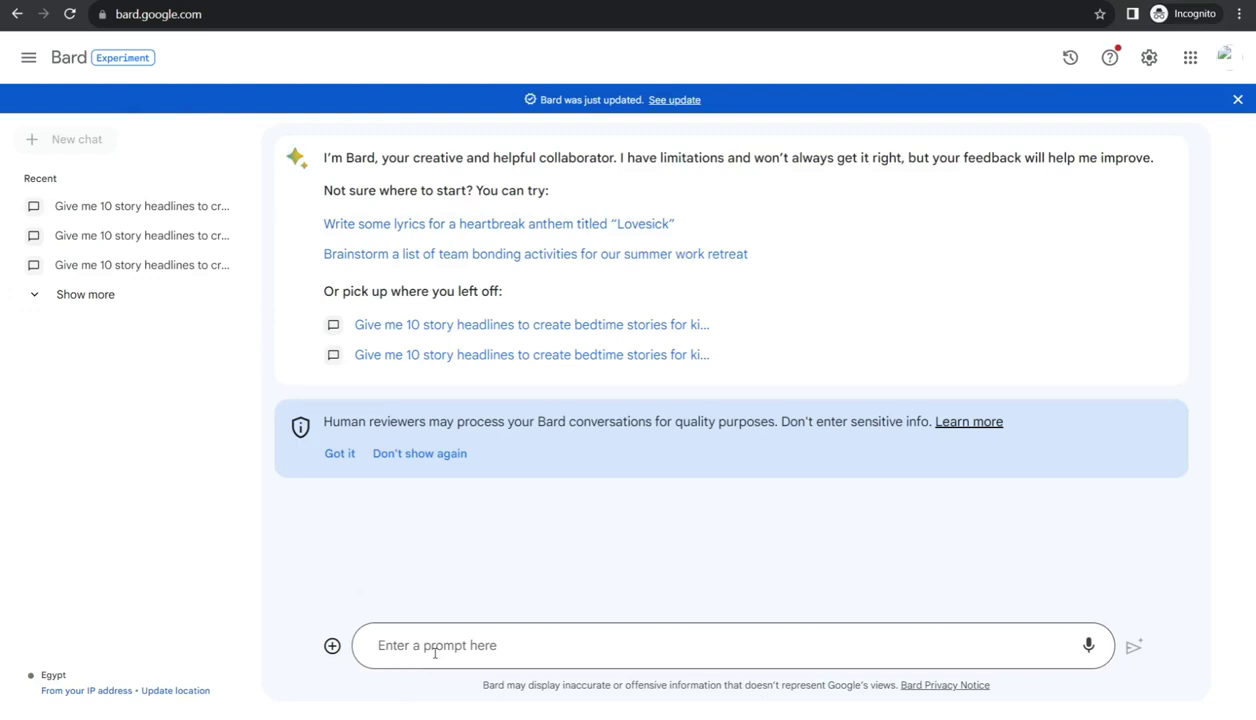
{"action": "left_click", "coordinate": [436, 650]}
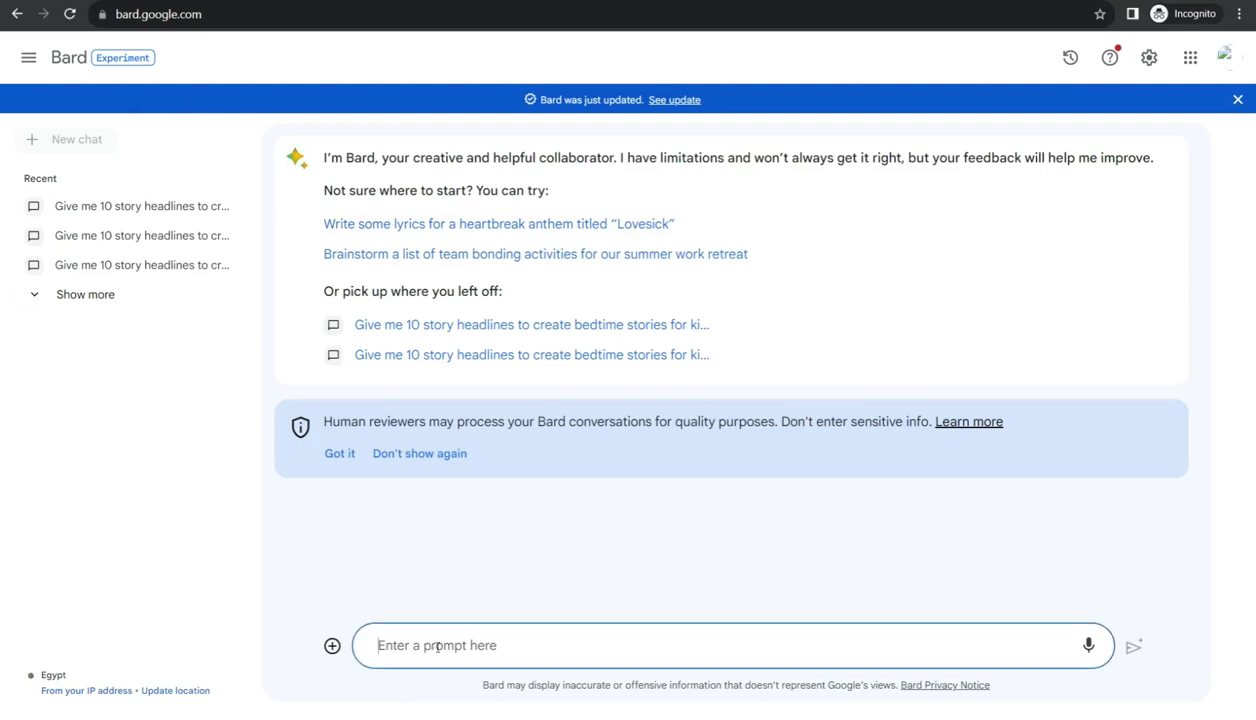
{"action": "type", "text": "Give me 10 story headlines  to create bedtime stories for kids"}
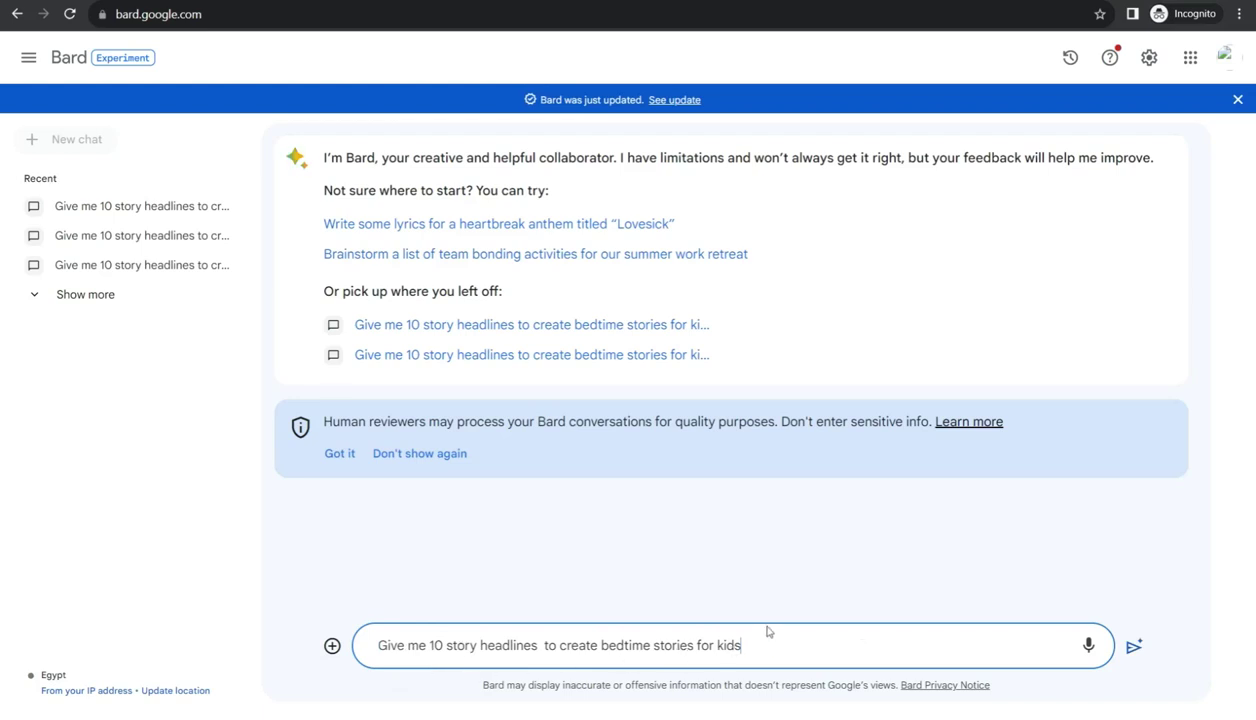
{"action": "key", "text": "Return"}
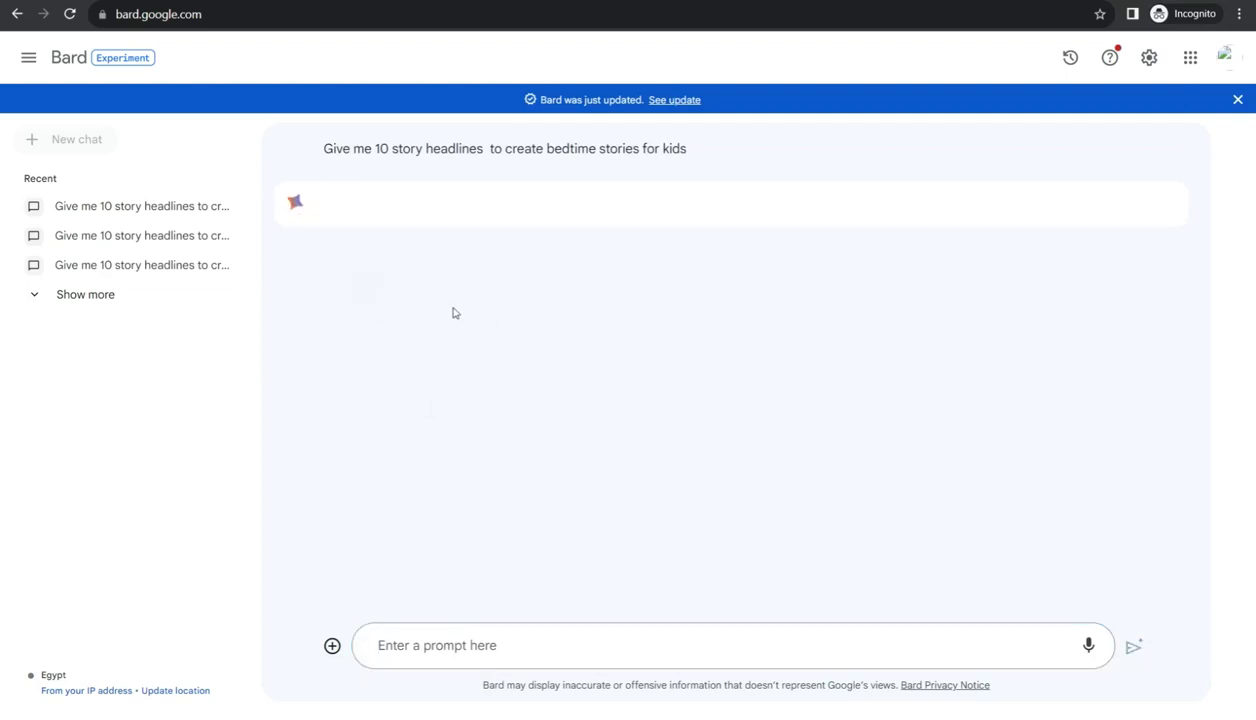
{"action": "scroll", "coordinate": [381, 383], "scroll_direction": "down", "scroll_amount": 2}
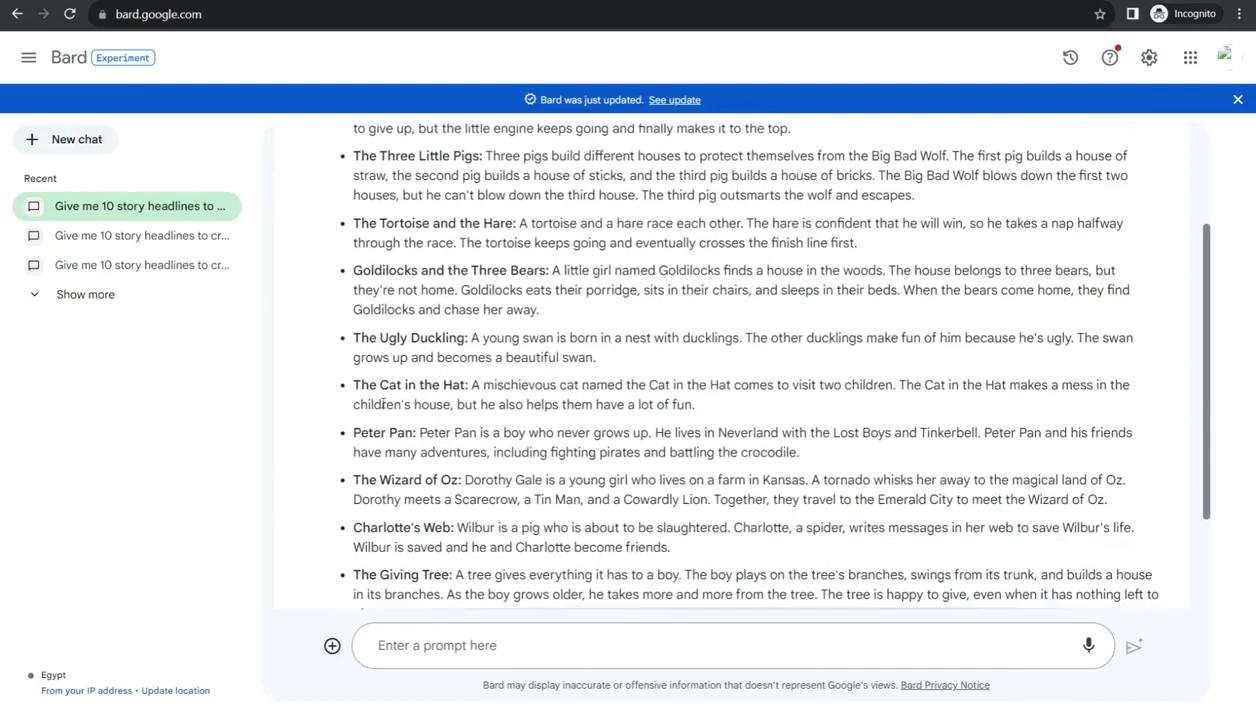
{"action": "scroll", "coordinate": [424, 453], "scroll_direction": "down", "scroll_amount": 1}
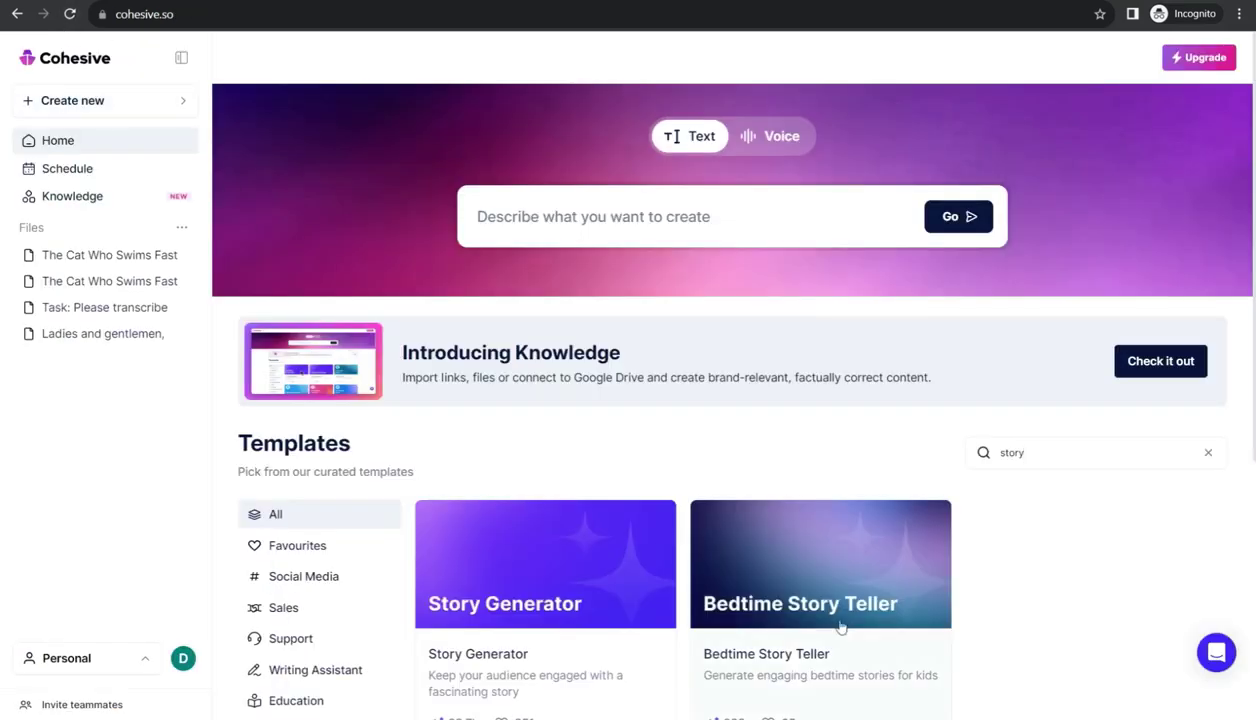
Step: Generate a Bedtime Story Teller story on the topic 'The cat who swims fast'
{"action": "left_click", "coordinate": [783, 601]}
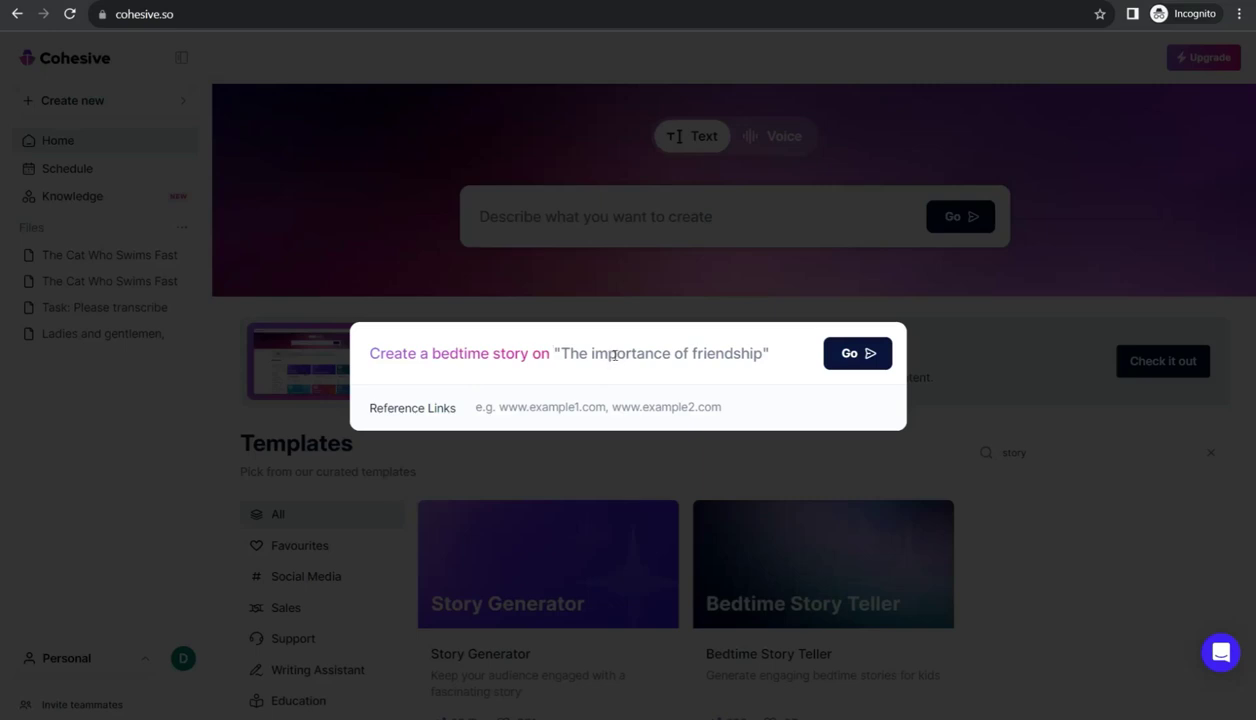
{"action": "type", "text": "t"}
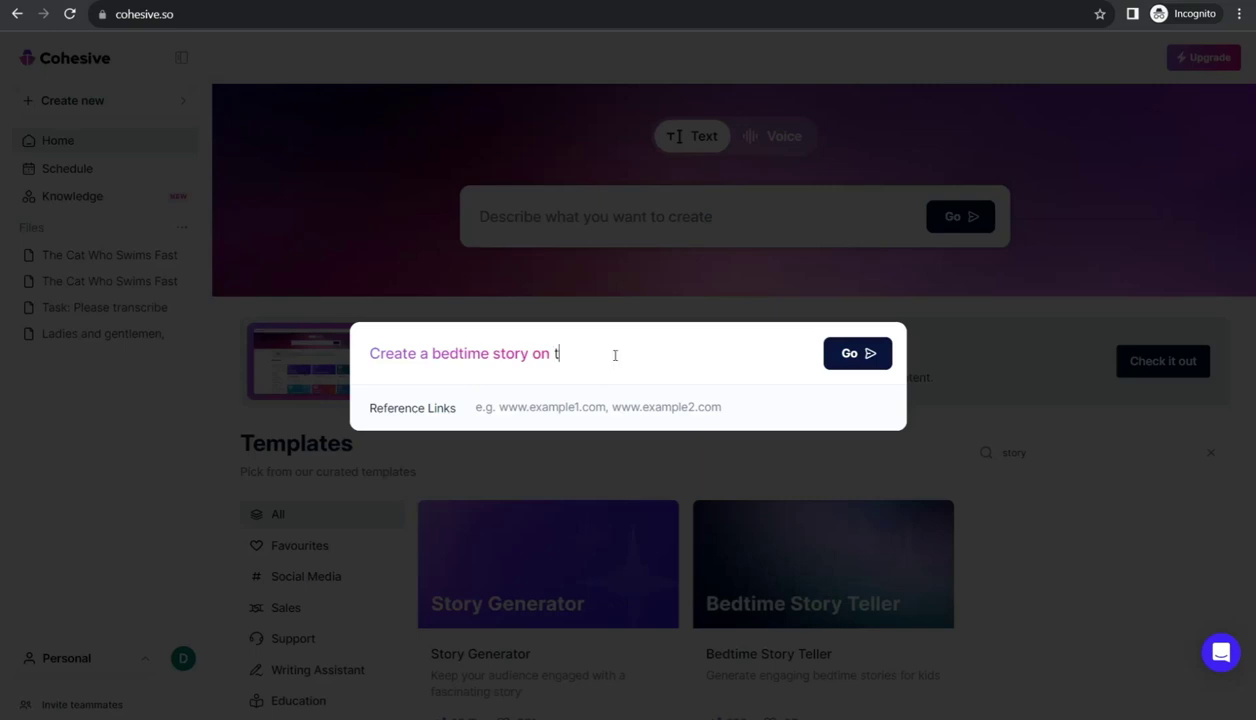
{"action": "key", "text": "BackSpace"}
{"action": "type", "text": "The ca"}
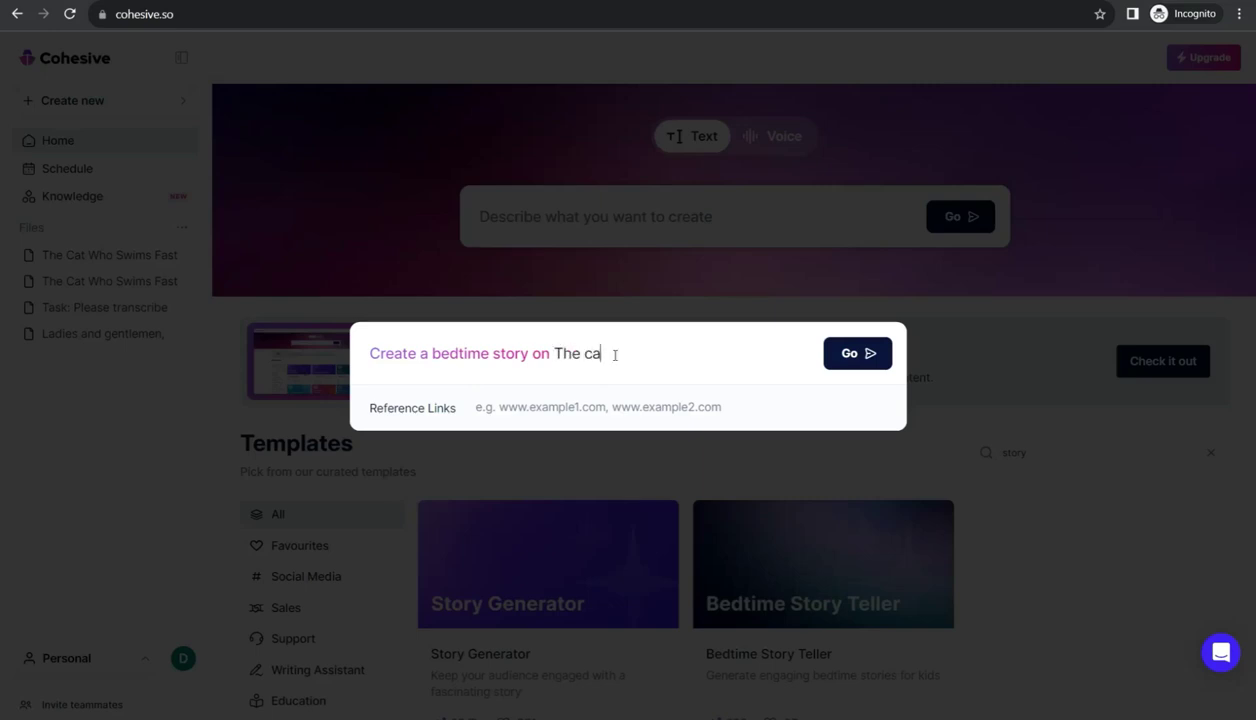
{"action": "type", "text": "t who sw"}
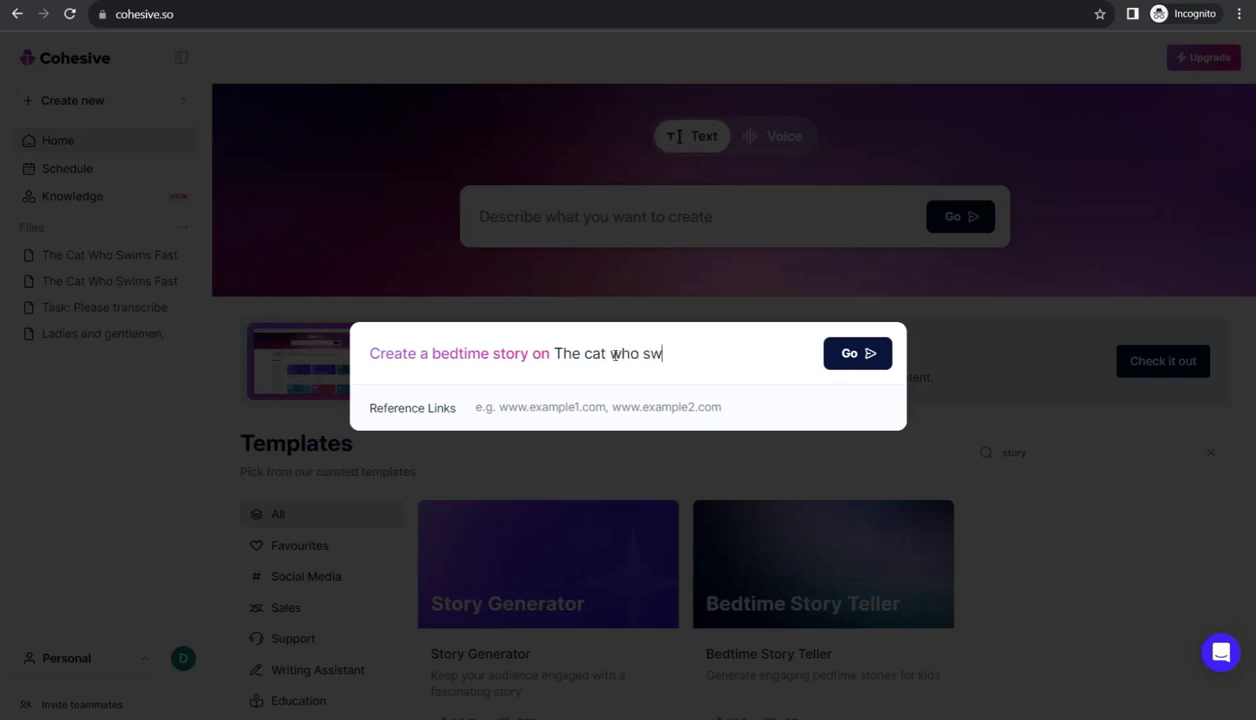
{"action": "type", "text": "ims fast"}
{"action": "left_click", "coordinate": [852, 354]}
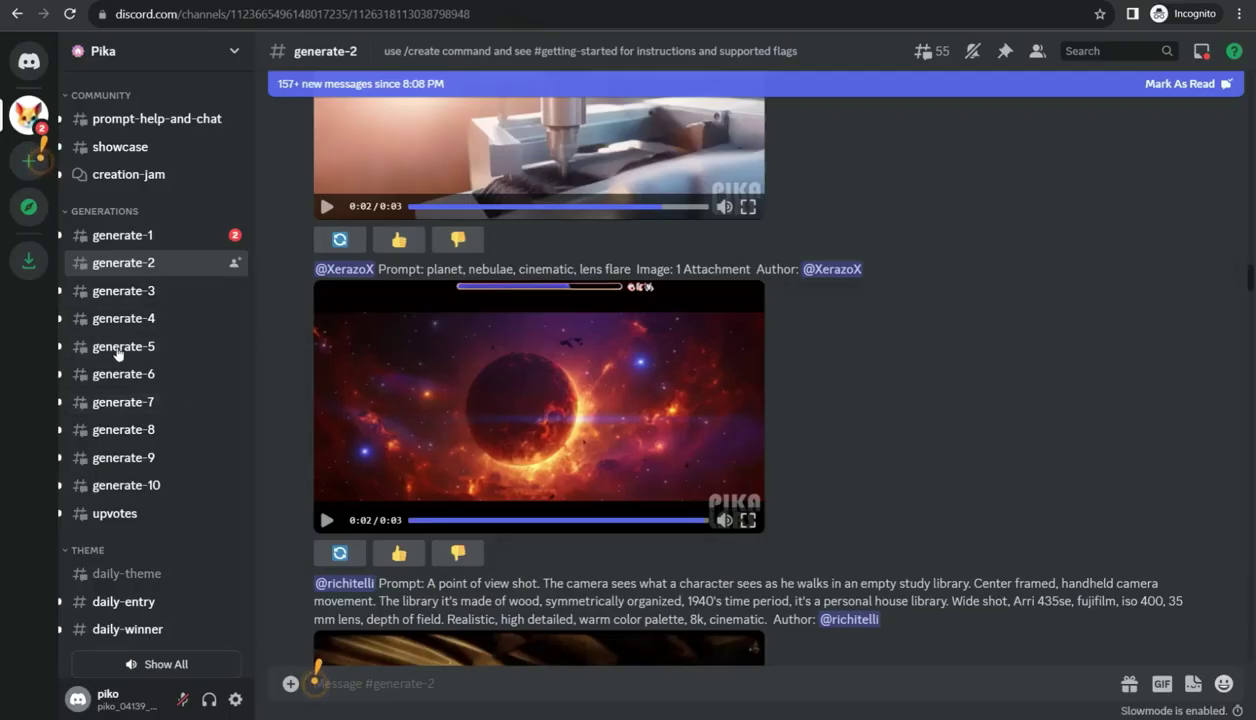
{"action": "mouse_move", "coordinate": [473, 378]}
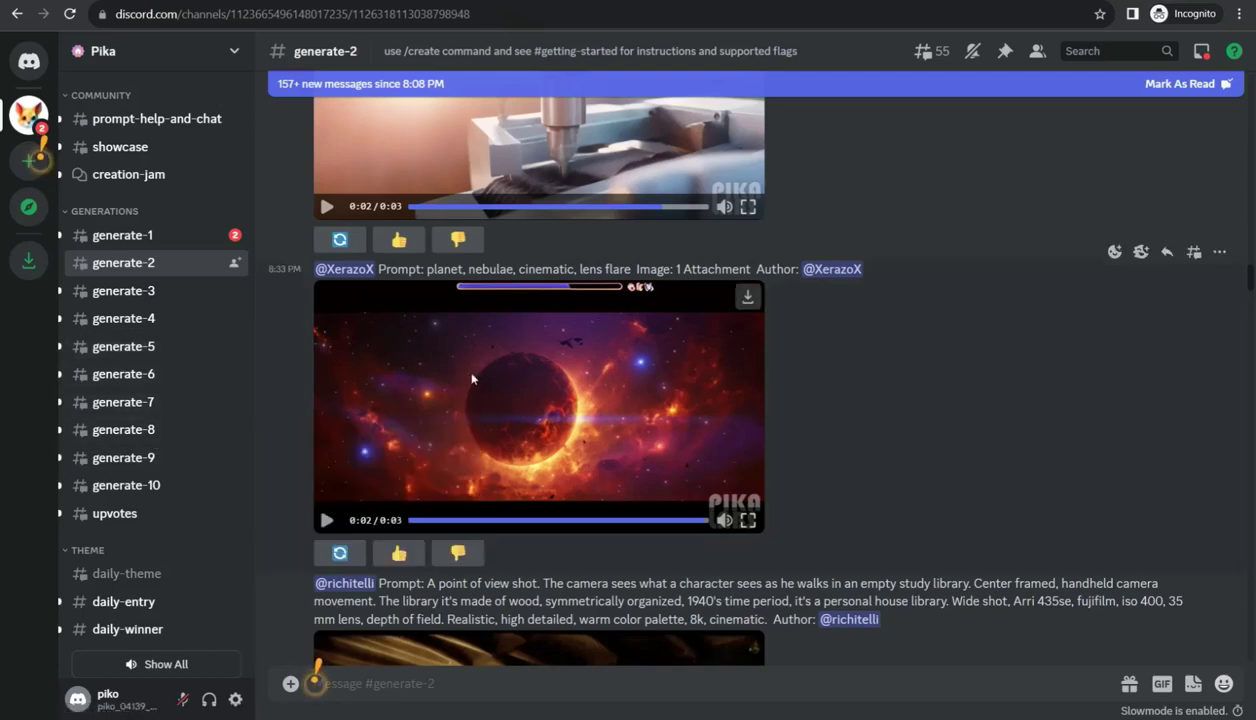
Step: Scroll through the #generate-2 channel to review the generated Pika videos
{"action": "scroll", "coordinate": [472, 378], "scroll_direction": "up", "scroll_amount": 3}
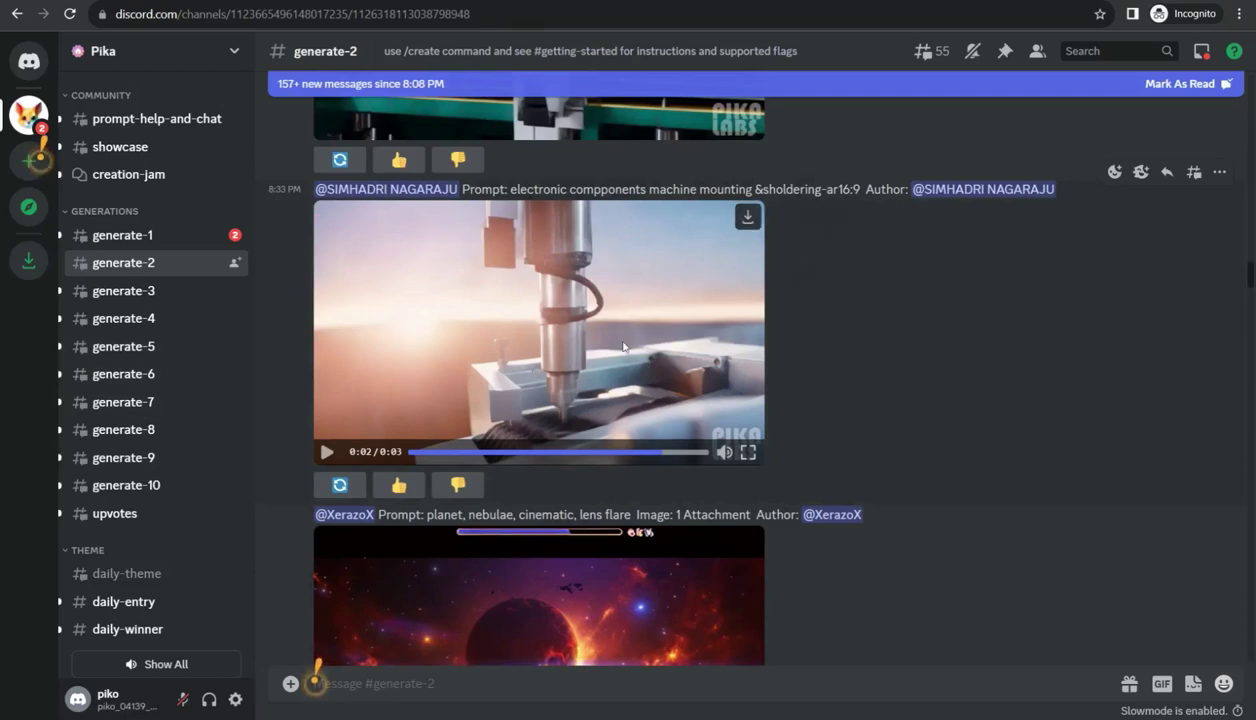
{"action": "scroll", "coordinate": [330, 455], "scroll_direction": "down", "scroll_amount": 2}
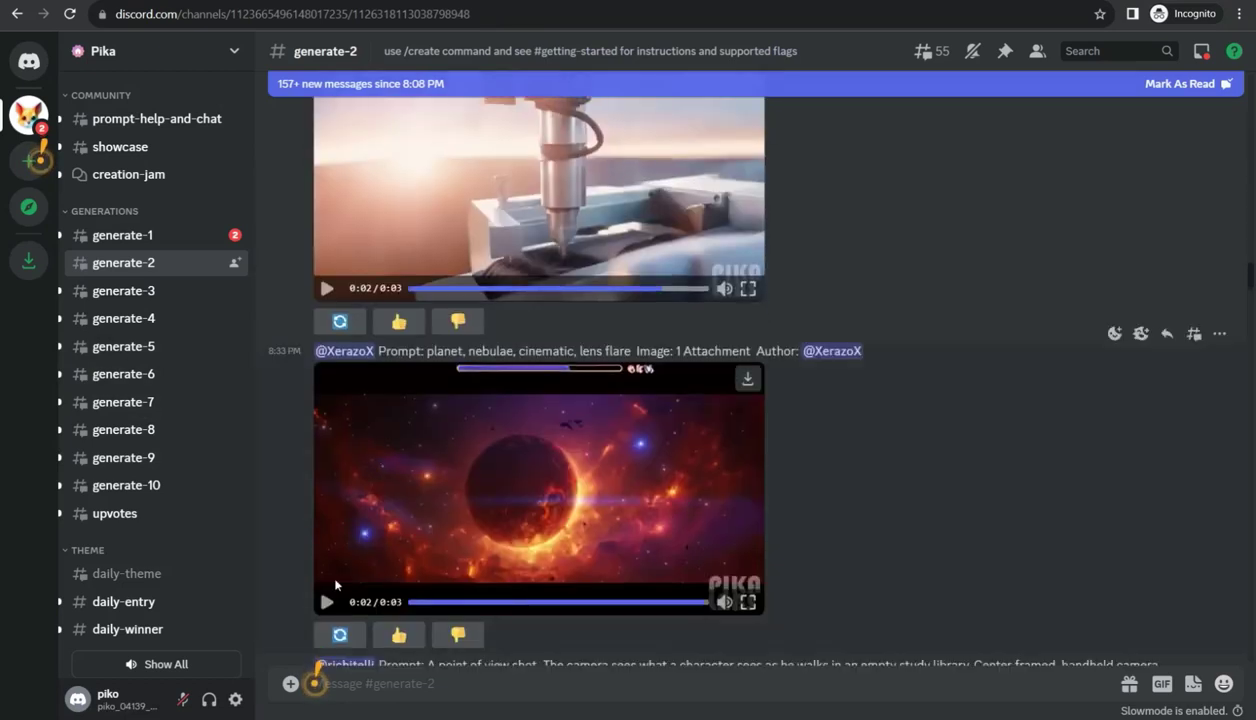
{"action": "scroll", "coordinate": [480, 560], "scroll_direction": "down", "scroll_amount": 2}
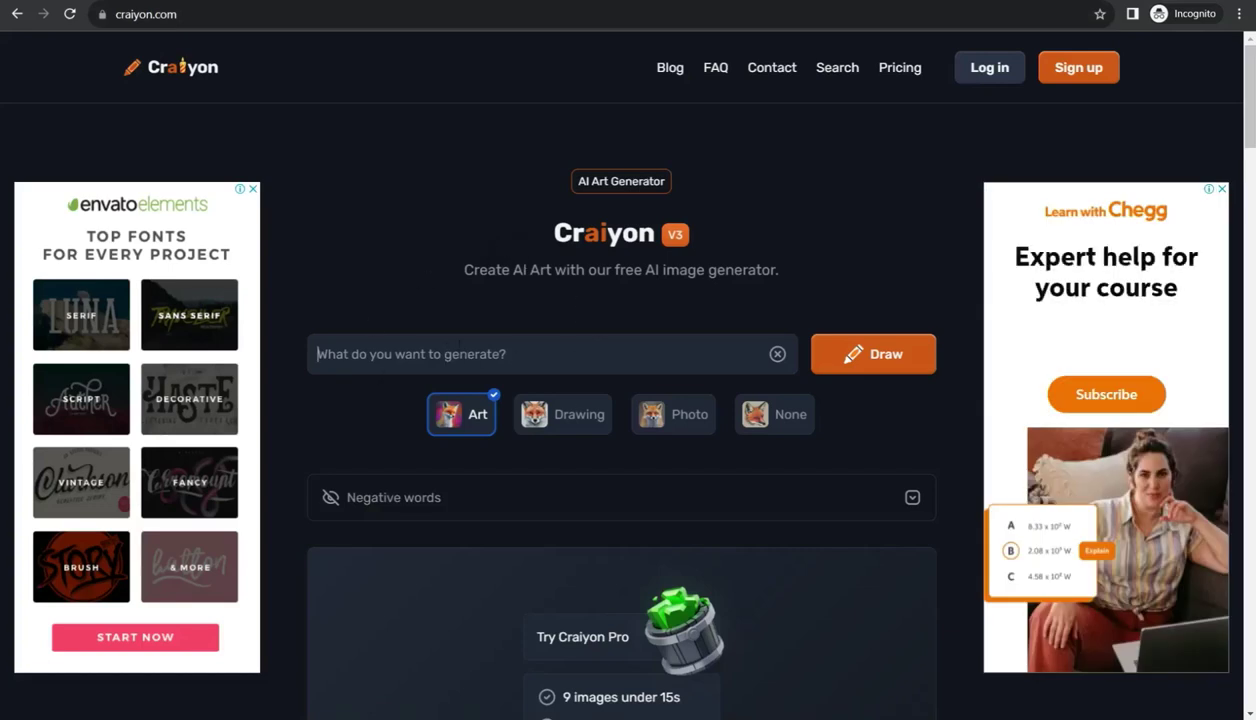
Step: Draw Craiyon images for 'a cute cat swims in the sea' and browse the results
{"action": "type", "text": "a  cute"}
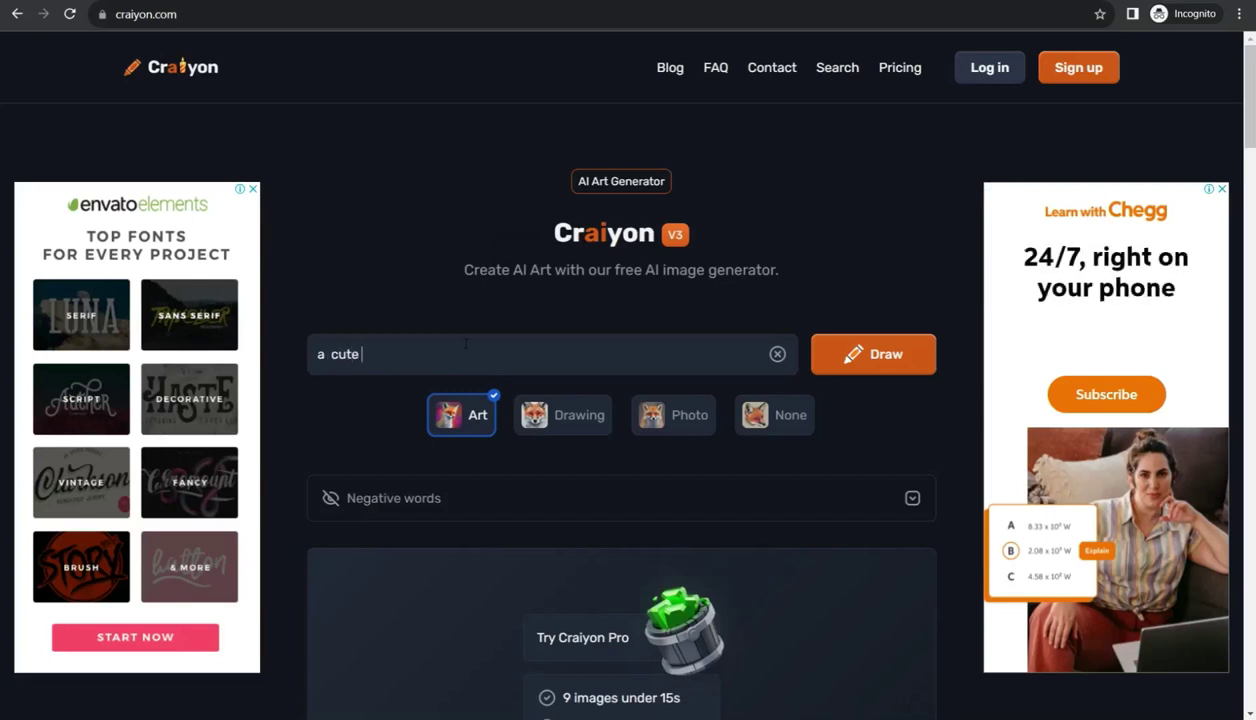
{"action": "type", "text": " cat swi"}
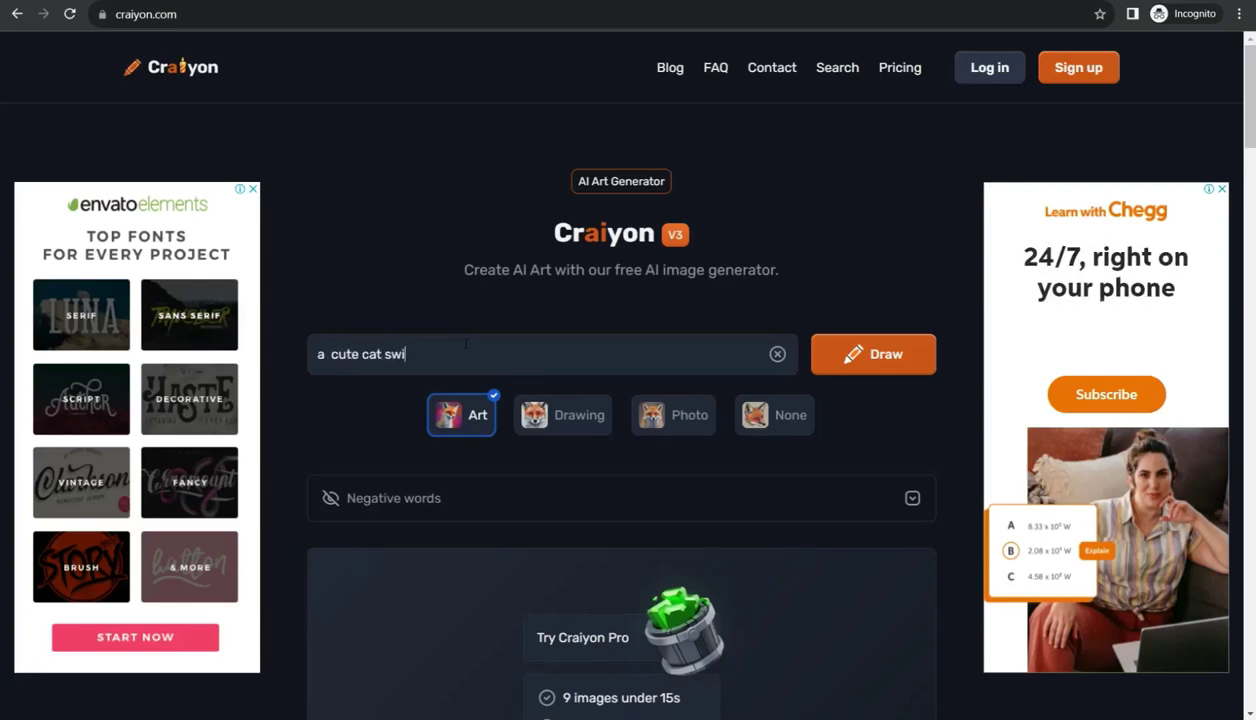
{"action": "type", "text": "ms in the "}
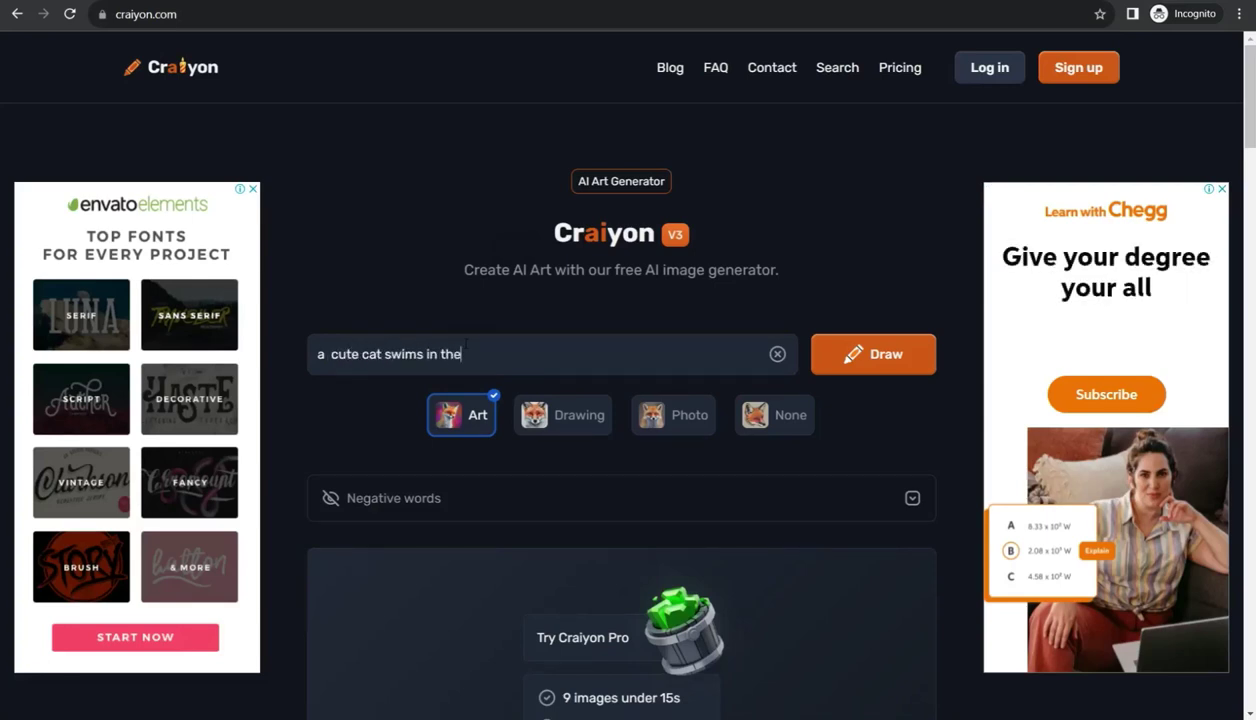
{"action": "type", "text": "sea"}
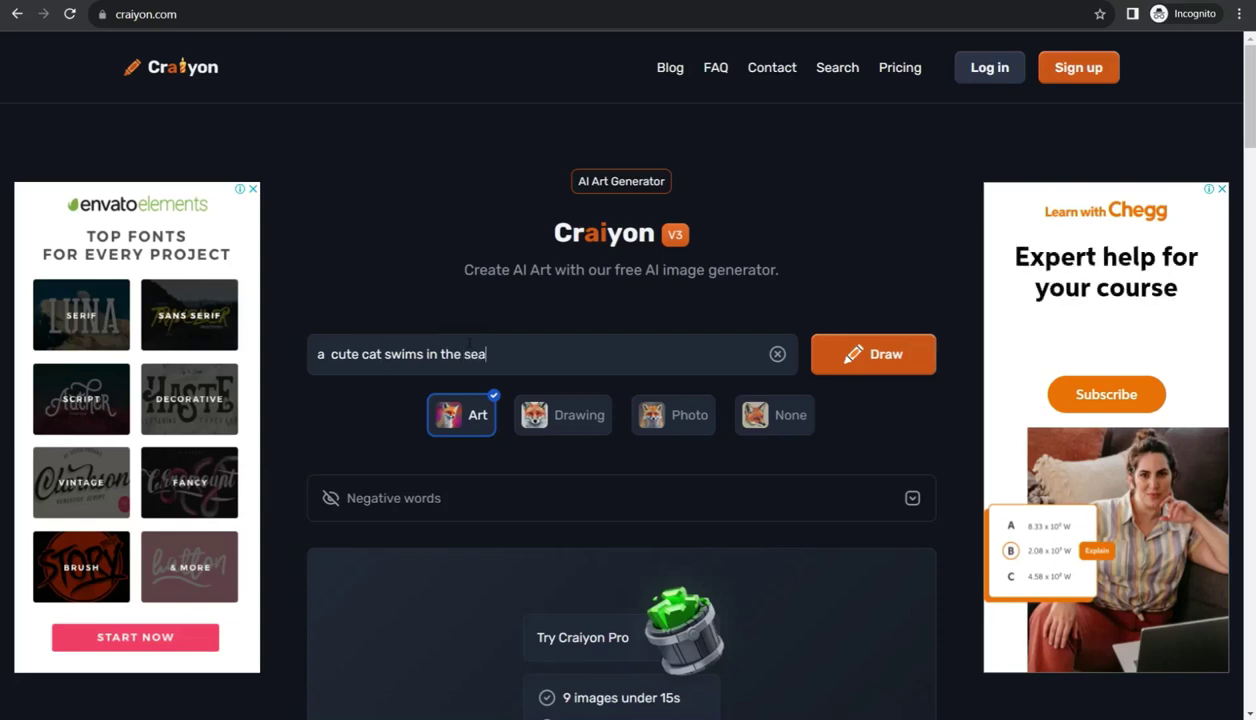
{"action": "left_click", "coordinate": [848, 355]}
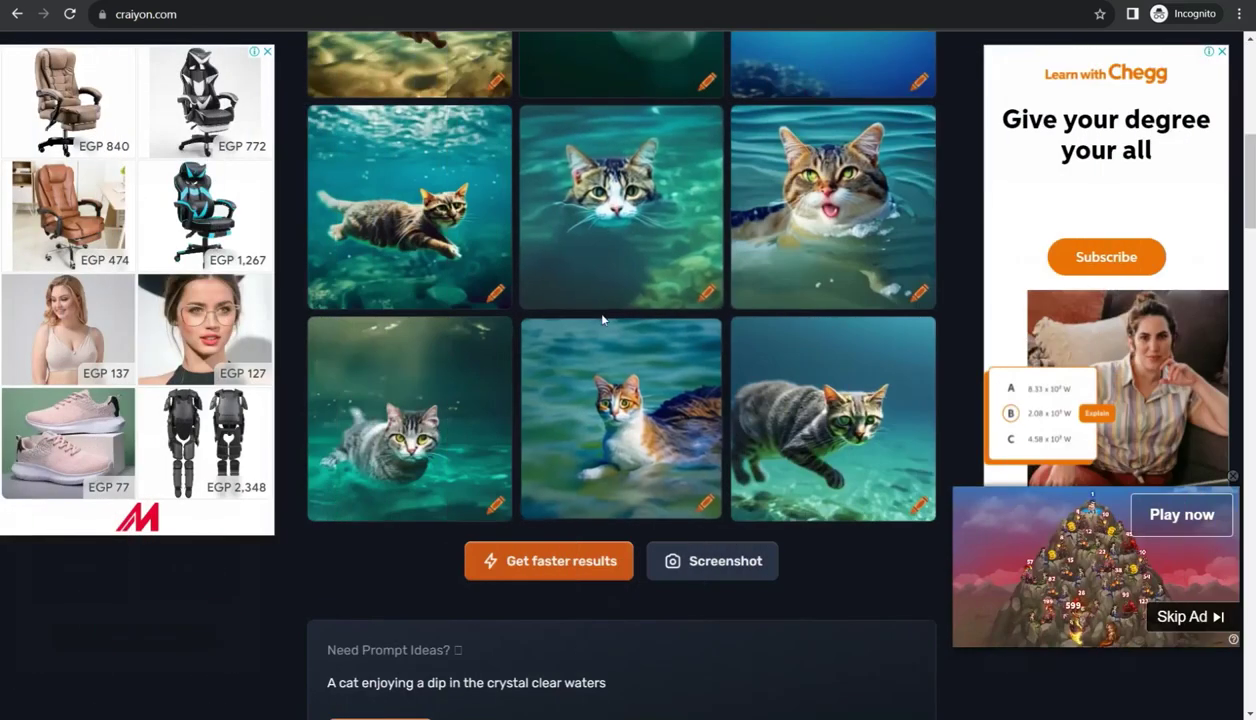
{"action": "scroll", "coordinate": [600, 330], "scroll_direction": "up", "scroll_amount": 3}
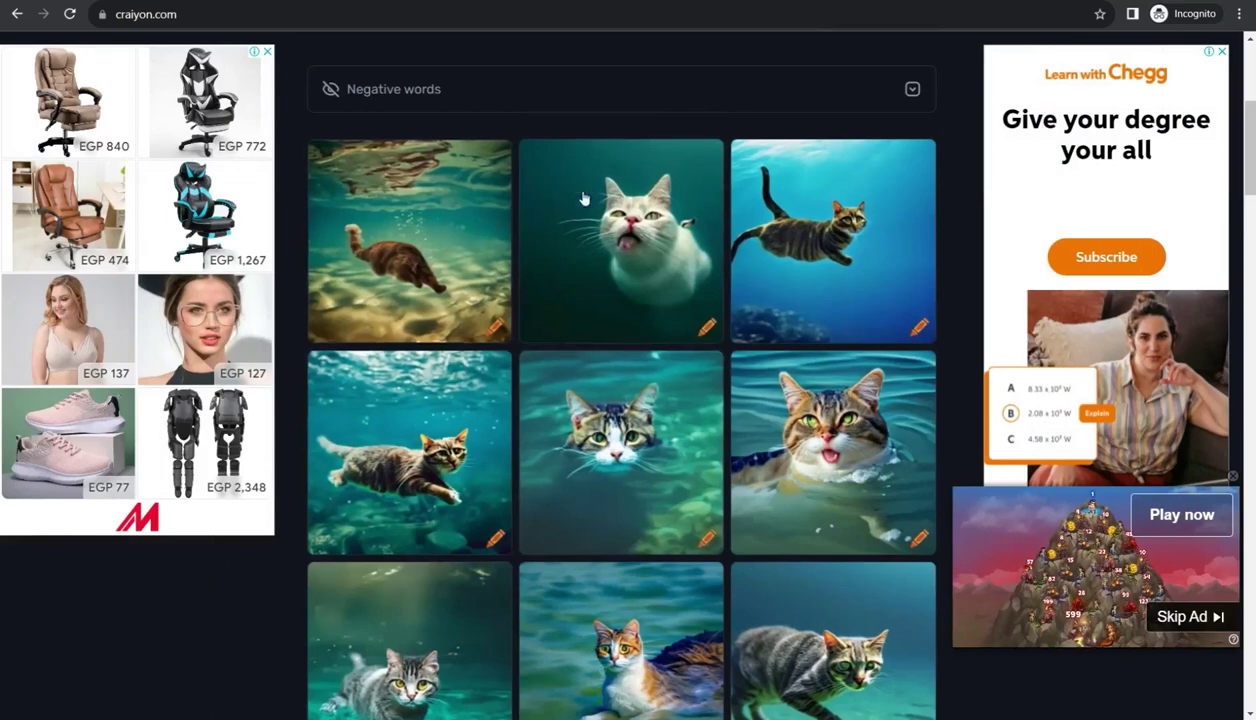
{"action": "scroll", "coordinate": [560, 364], "scroll_direction": "up", "scroll_amount": 2}
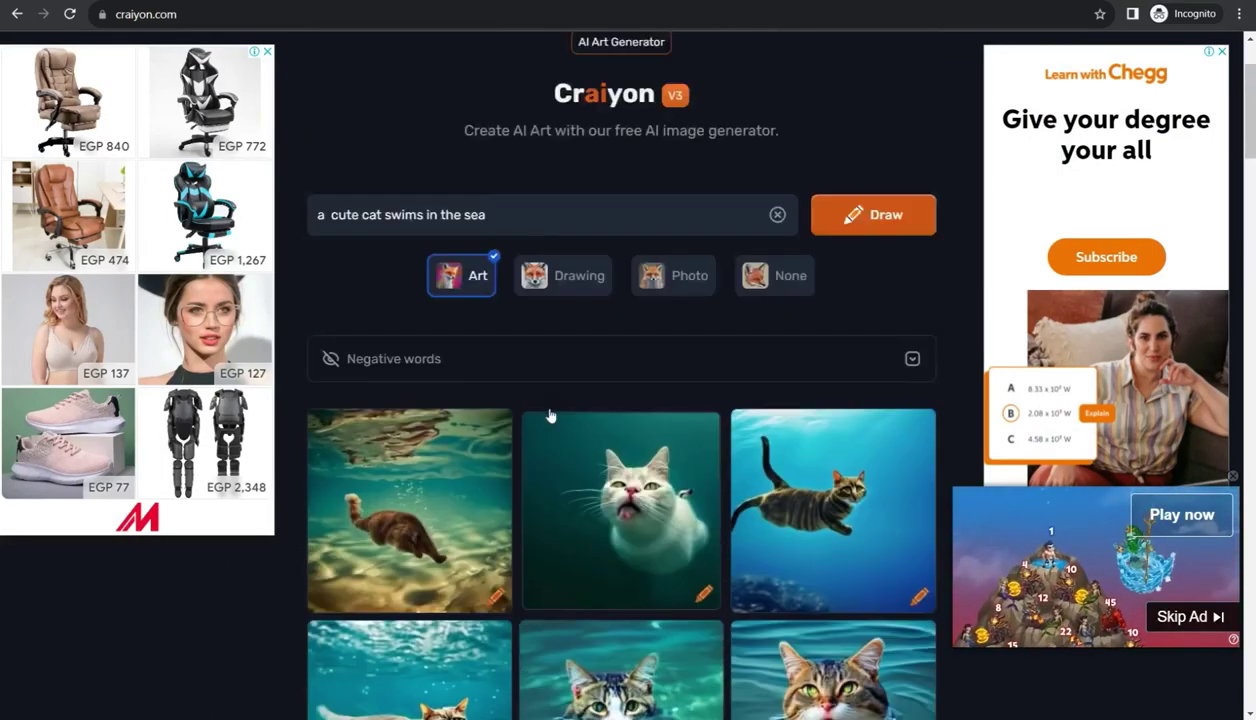
{"action": "scroll", "coordinate": [549, 415], "scroll_direction": "up", "scroll_amount": 2}
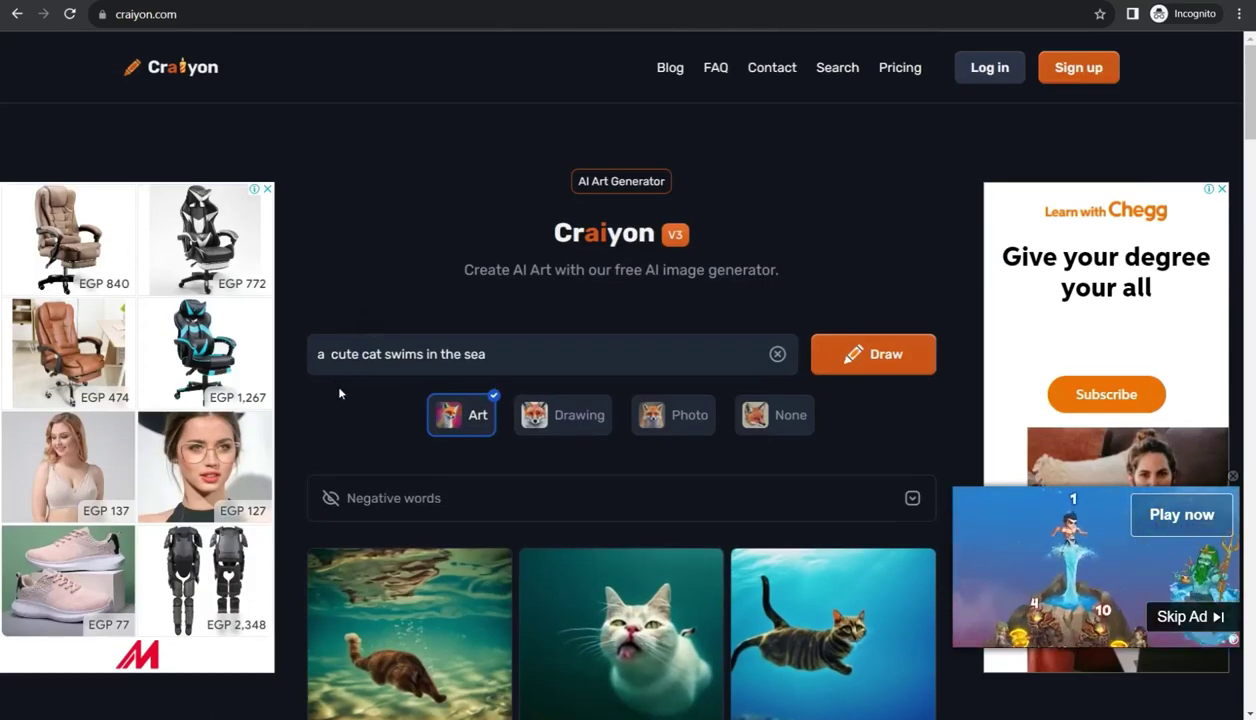
{"action": "scroll", "coordinate": [420, 443], "scroll_direction": "down", "scroll_amount": 3}
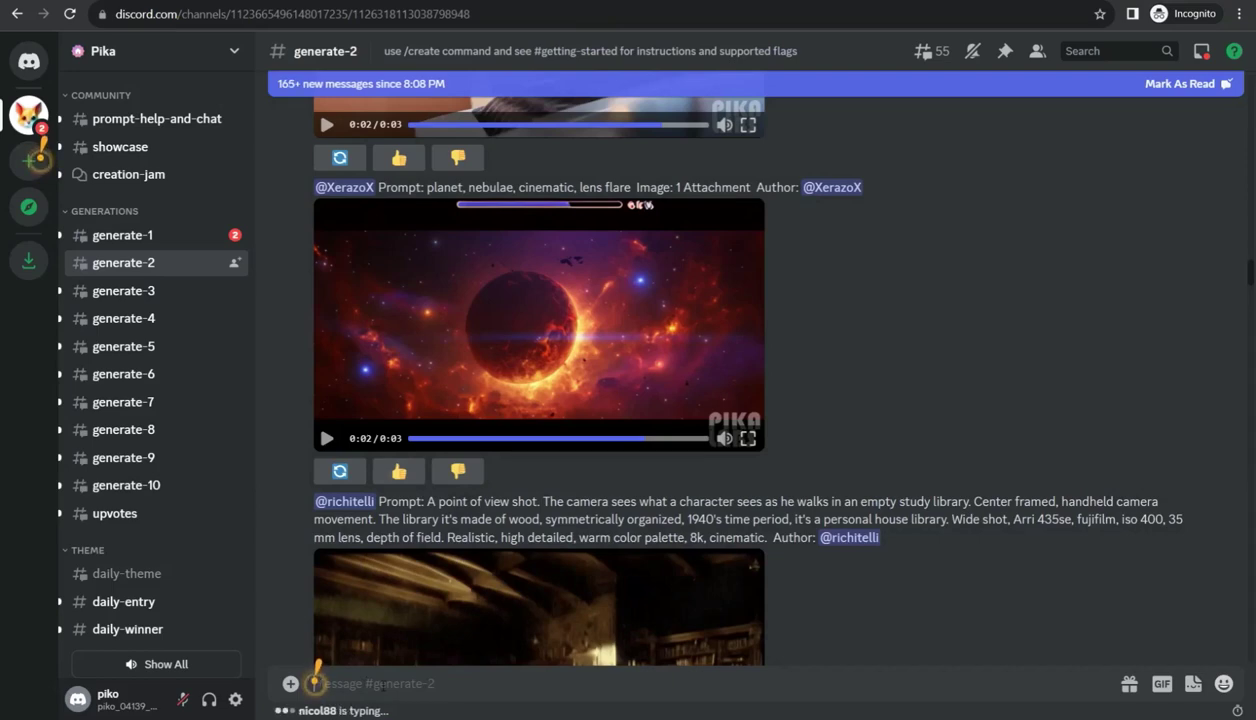
Step: Submit a Pika /create for 'a cute cat who swims in the sea' with the cat picture attached
{"action": "type", "text": "/create"}
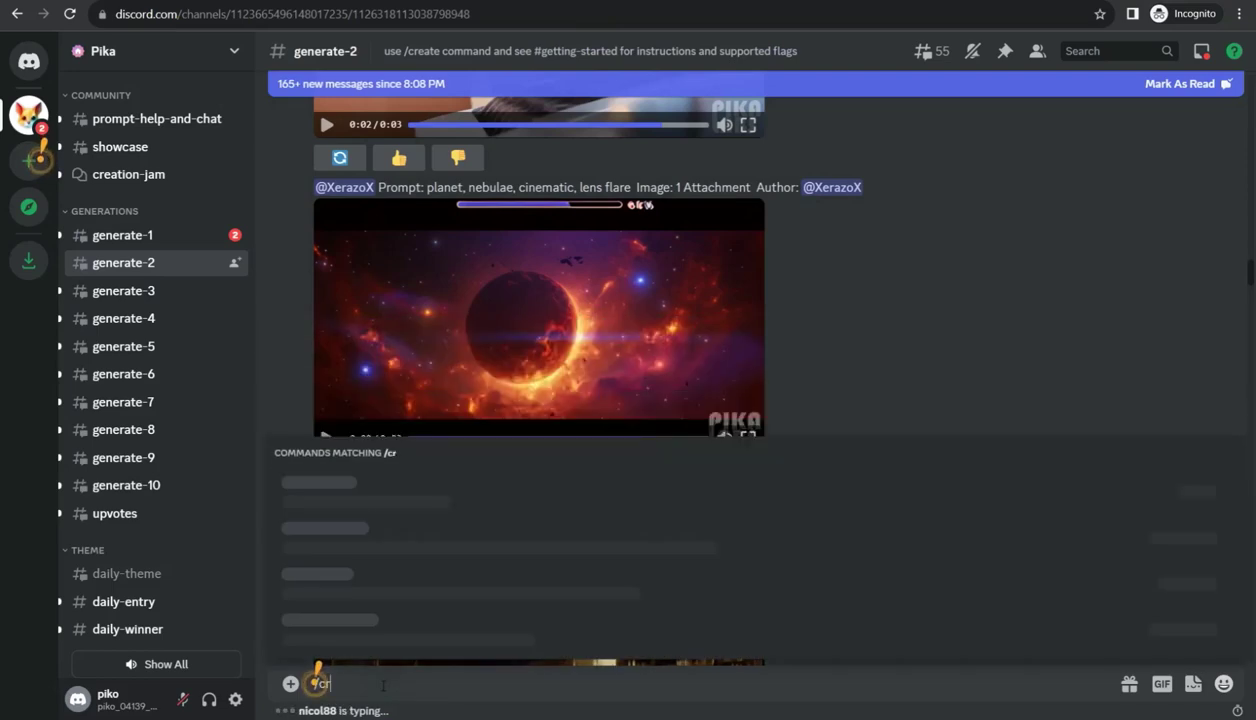
{"action": "key", "text": "Return"}
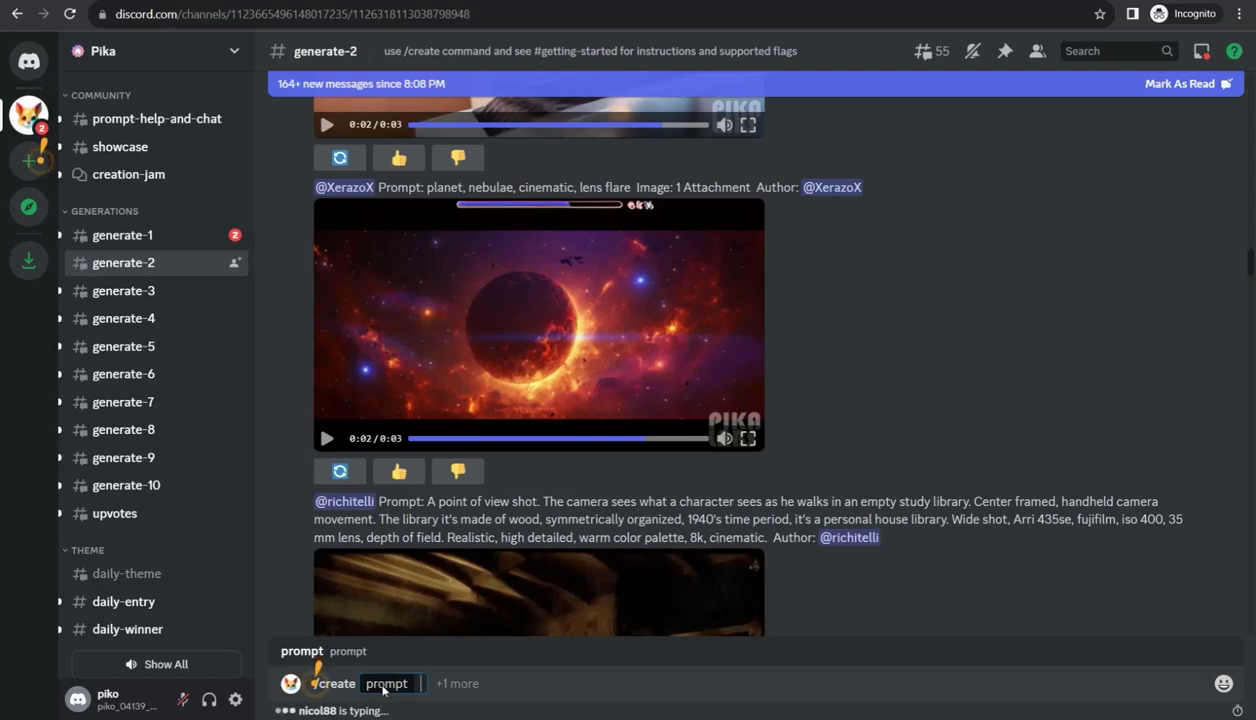
{"action": "type", "text": "a cu"}
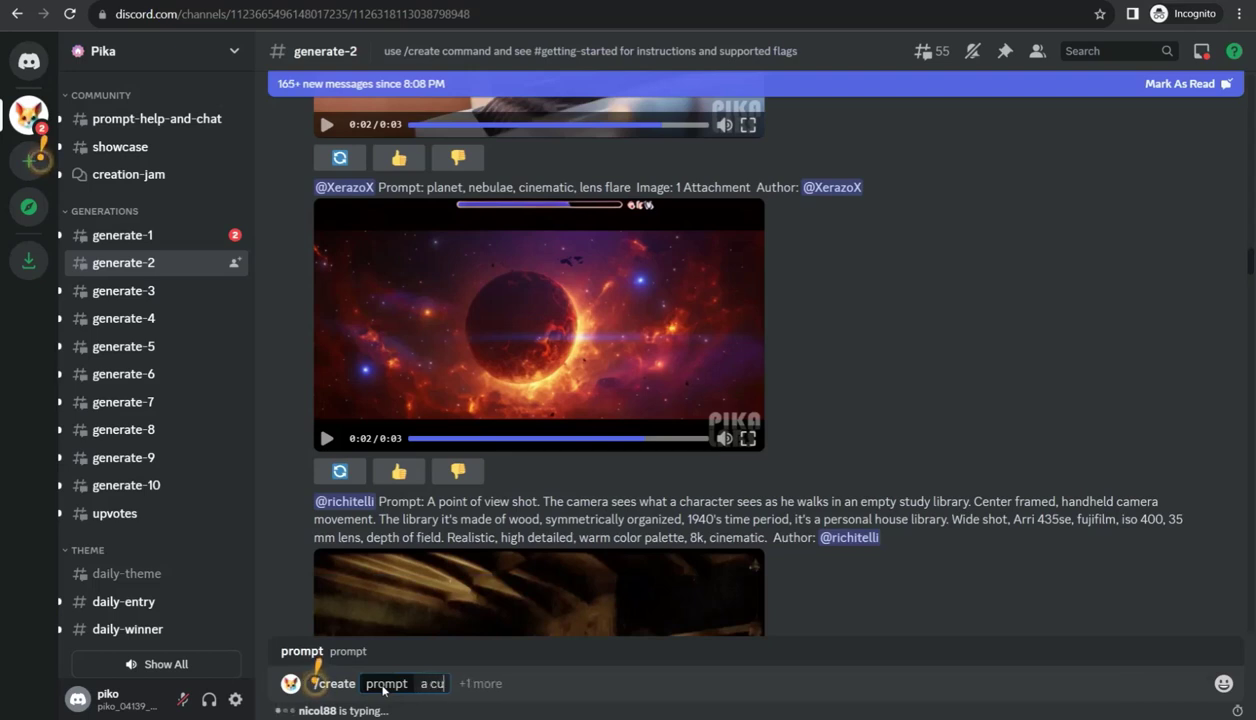
{"action": "type", "text": "te cat who"}
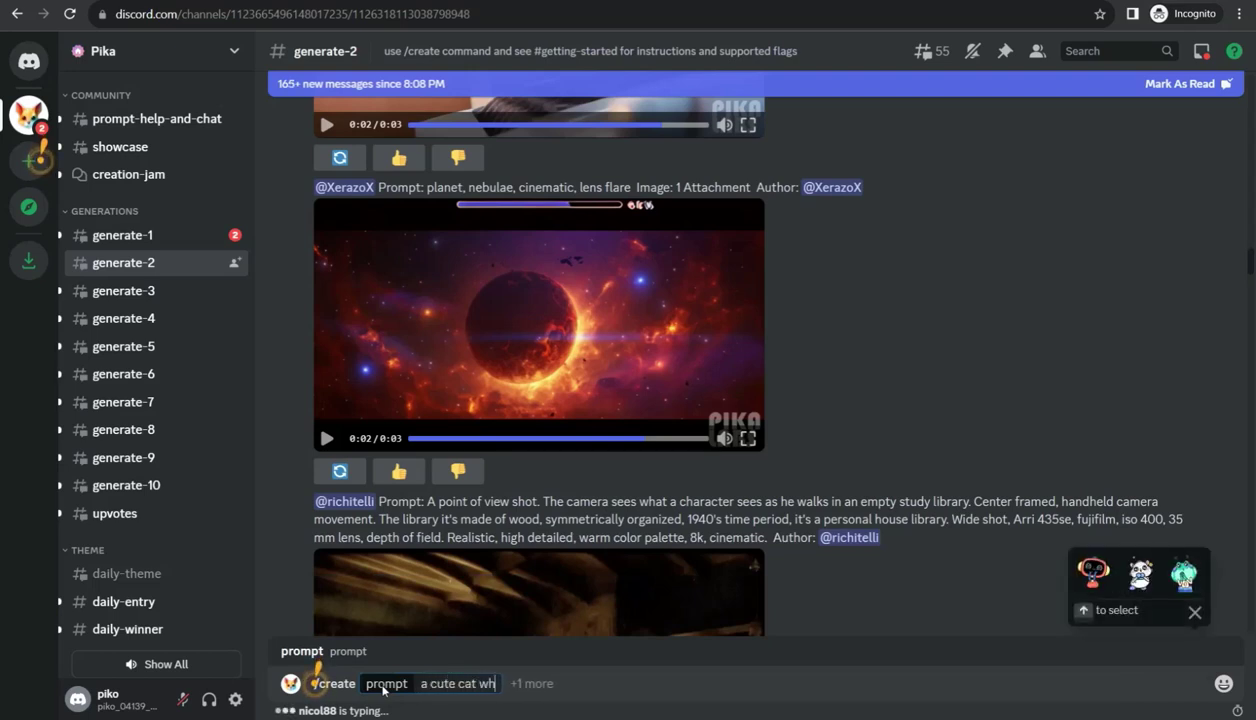
{"action": "type", "text": " swims in"}
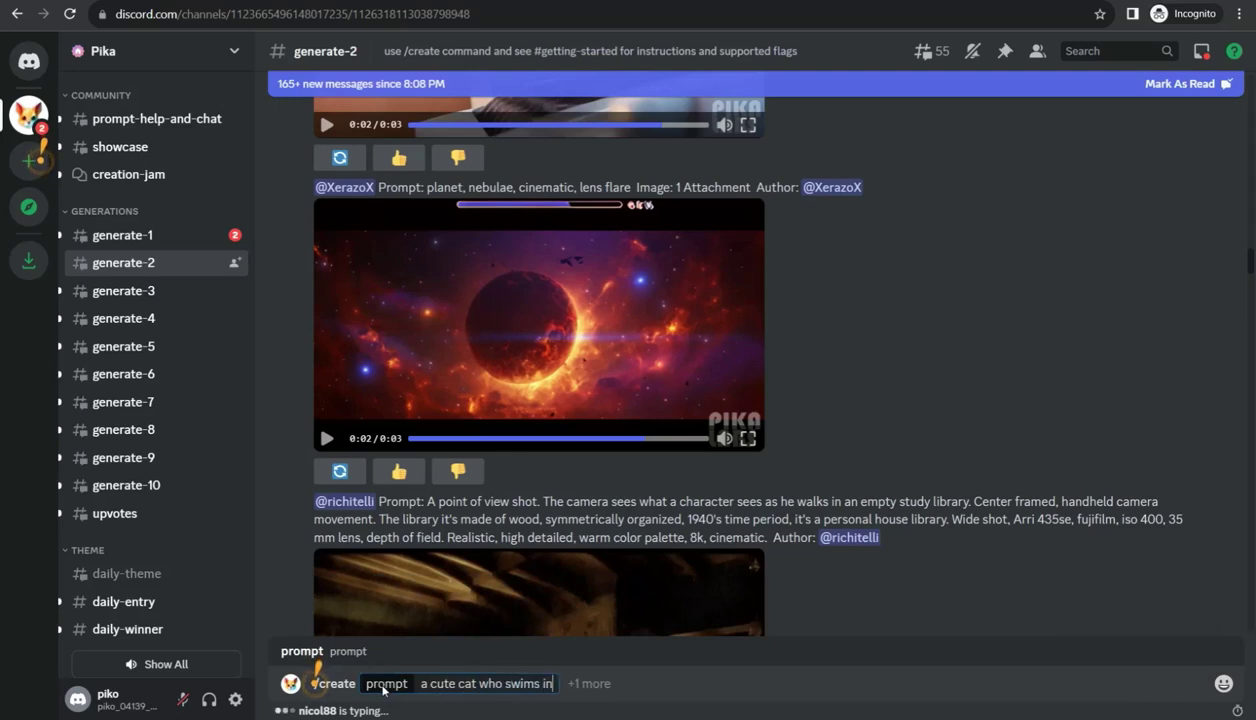
{"action": "type", "text": " the sea"}
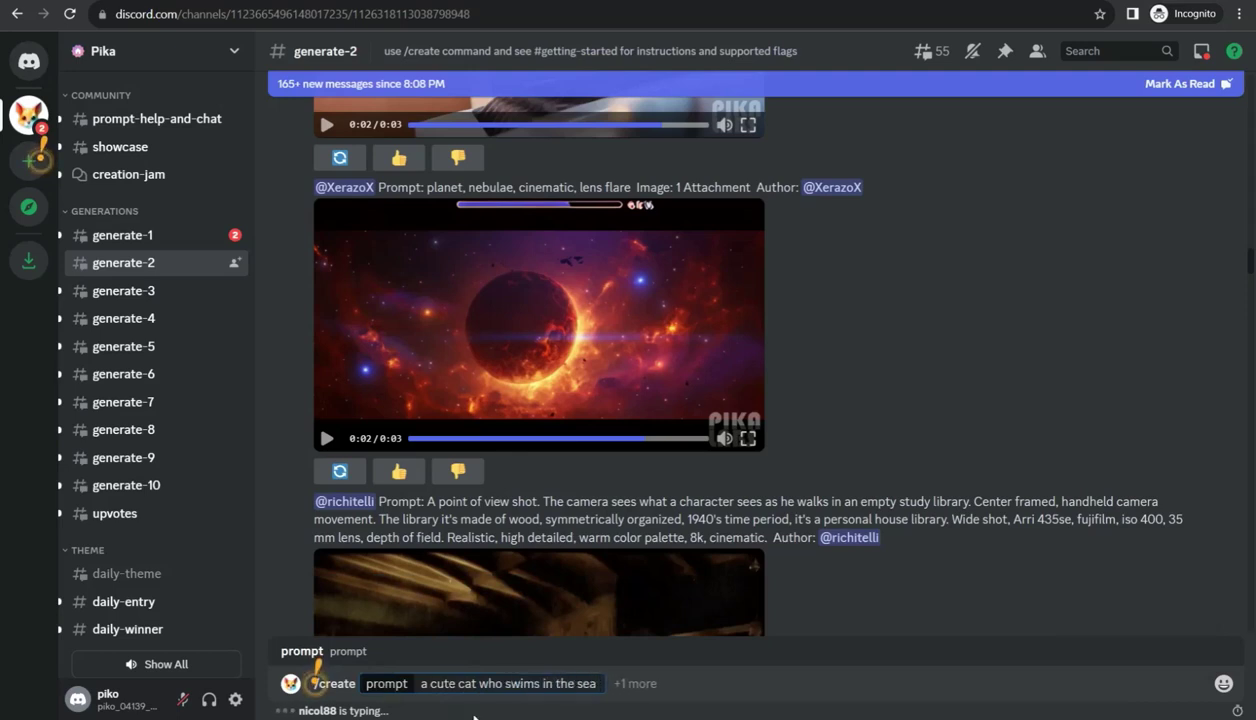
{"action": "left_click", "coordinate": [489, 641]}
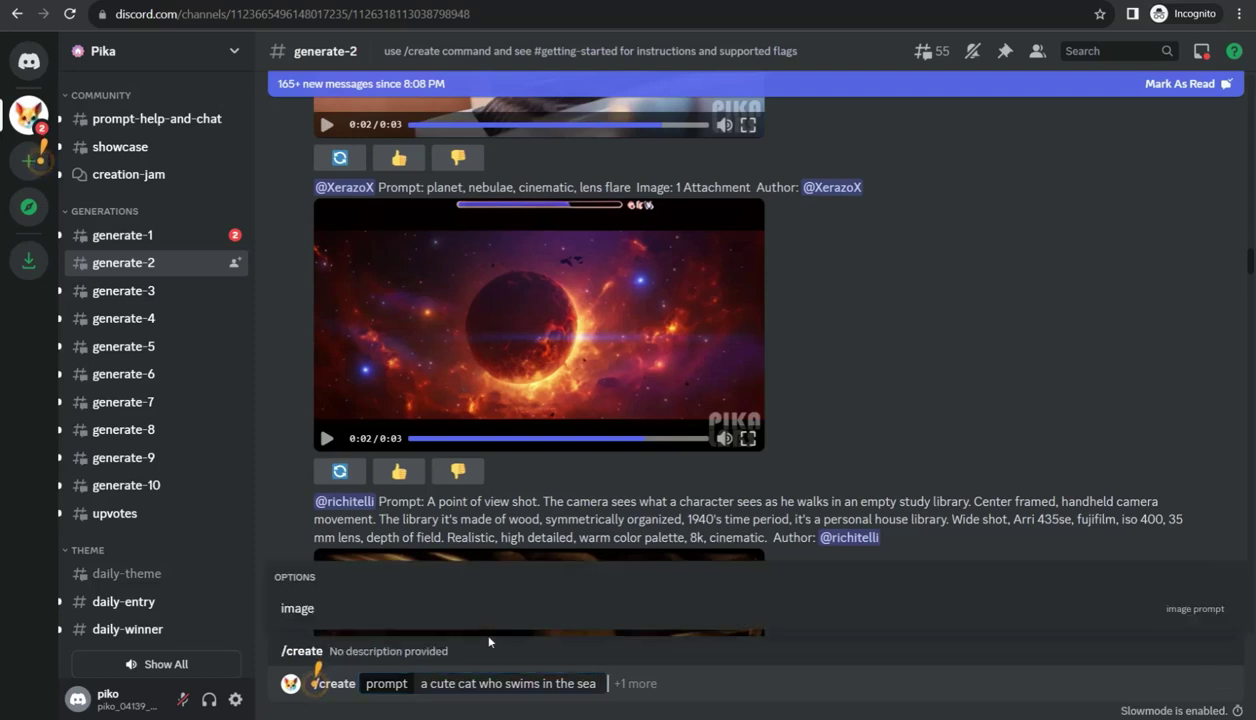
{"action": "left_click", "coordinate": [873, 609]}
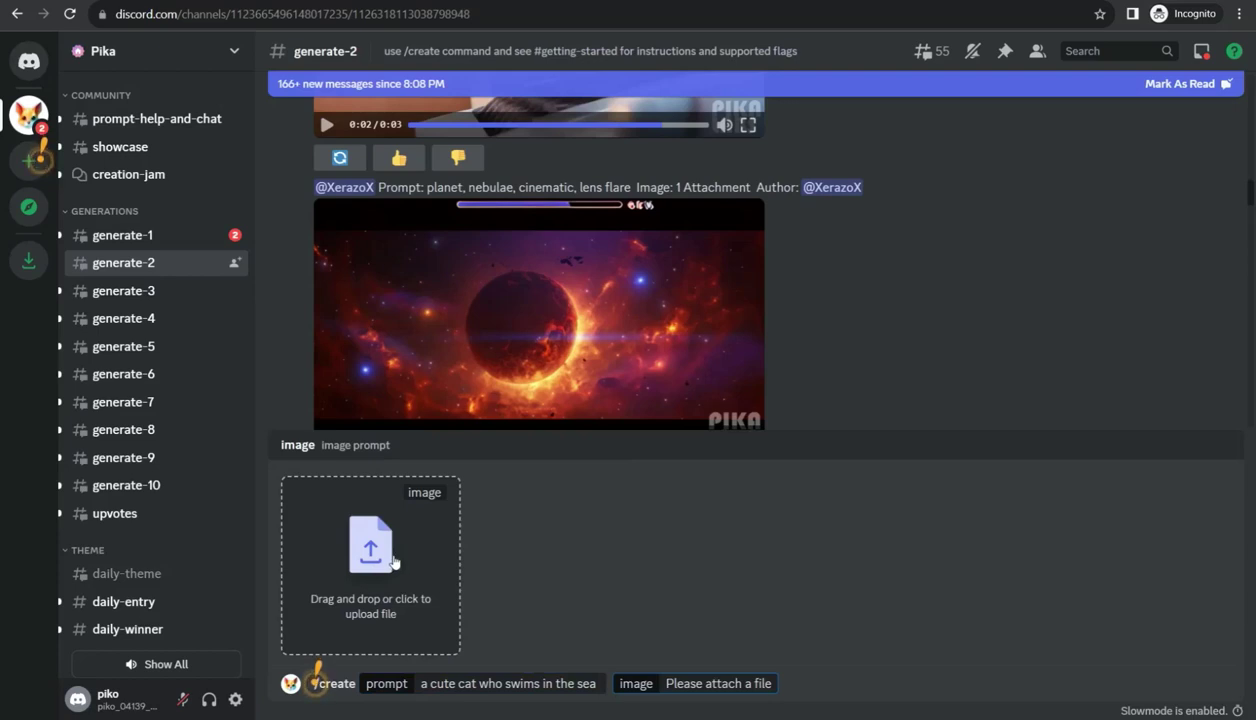
{"action": "left_click", "coordinate": [393, 562]}
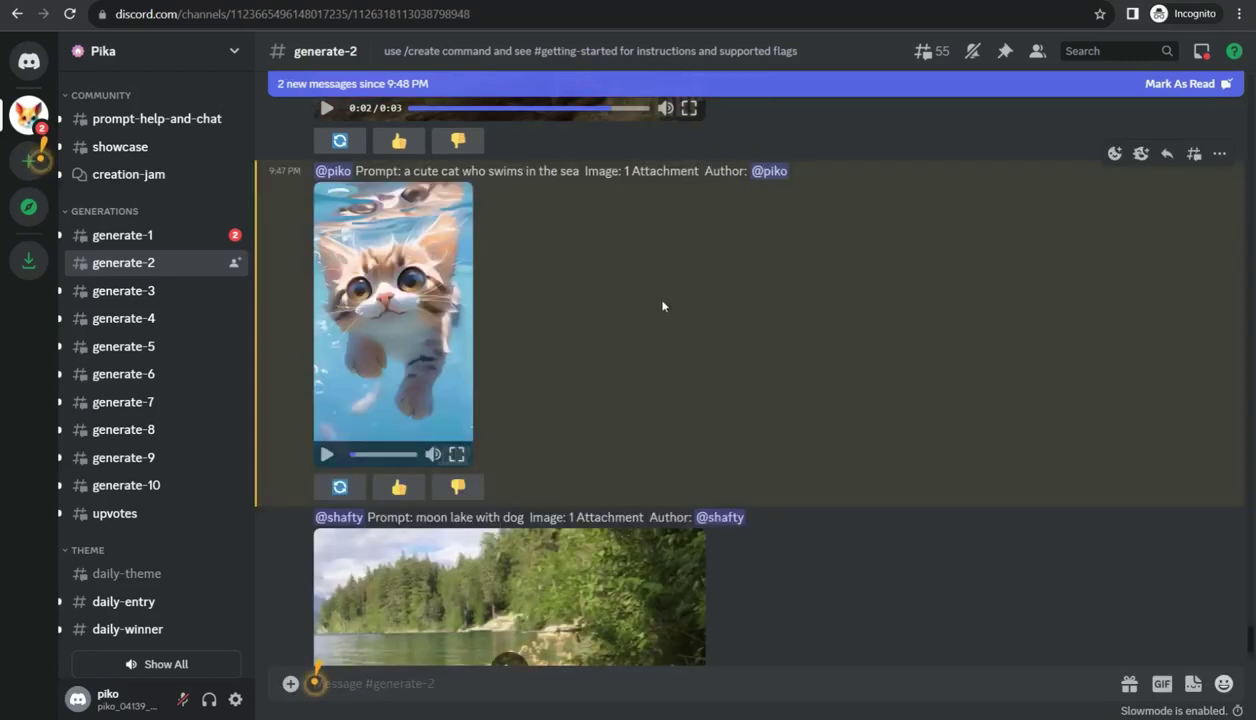
Step: Play the swimming-cat Pika video and download it as an MP4
{"action": "left_click", "coordinate": [327, 454]}
{"action": "mouse_move", "coordinate": [393, 310]}
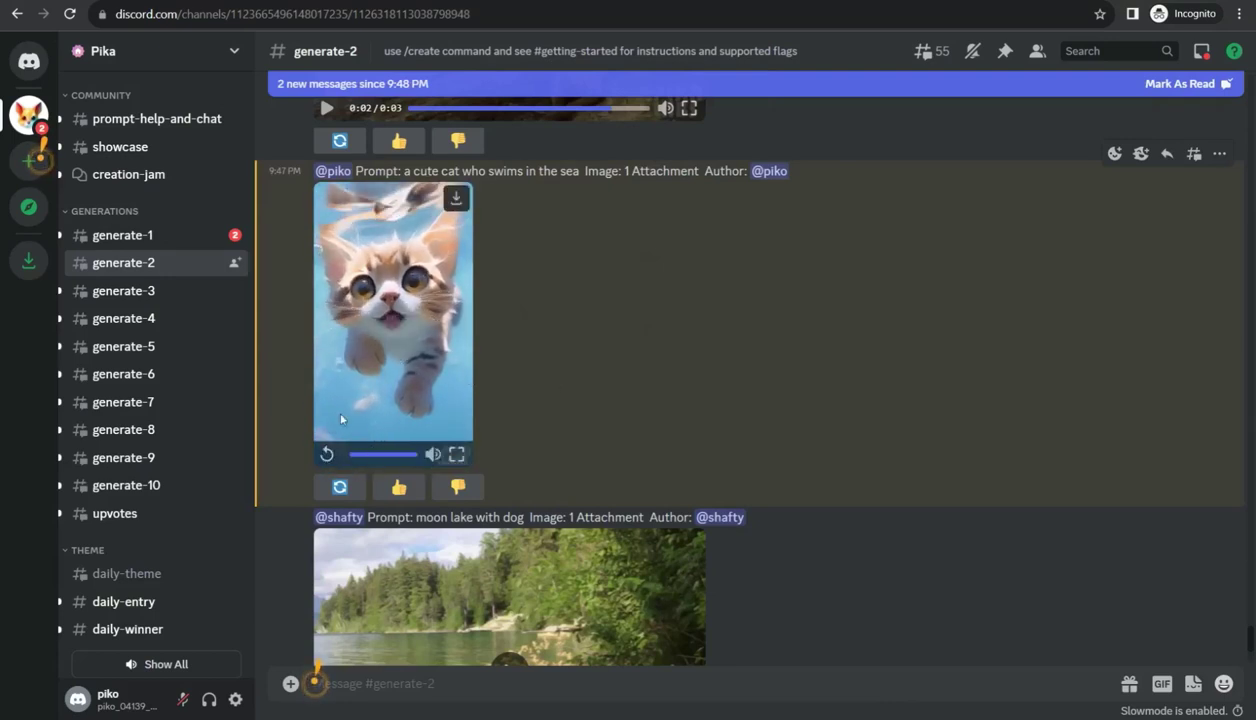
{"action": "left_click", "coordinate": [456, 198]}
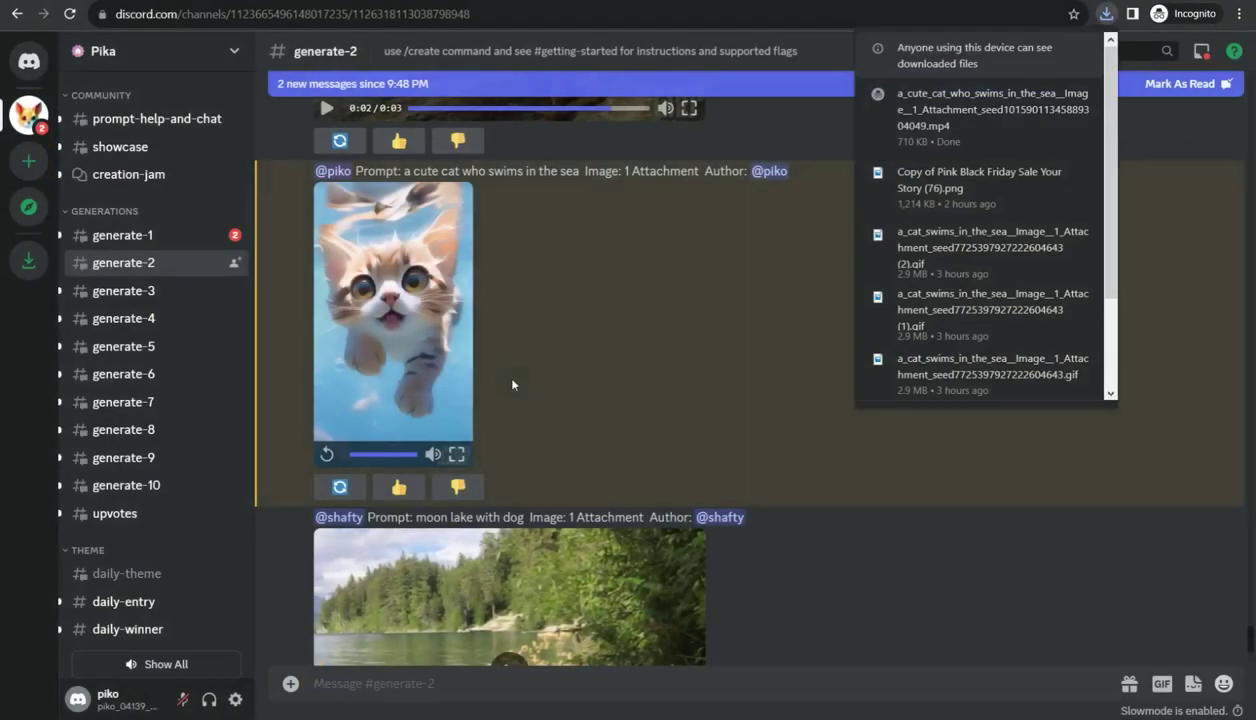
{"action": "left_click", "coordinate": [556, 363]}
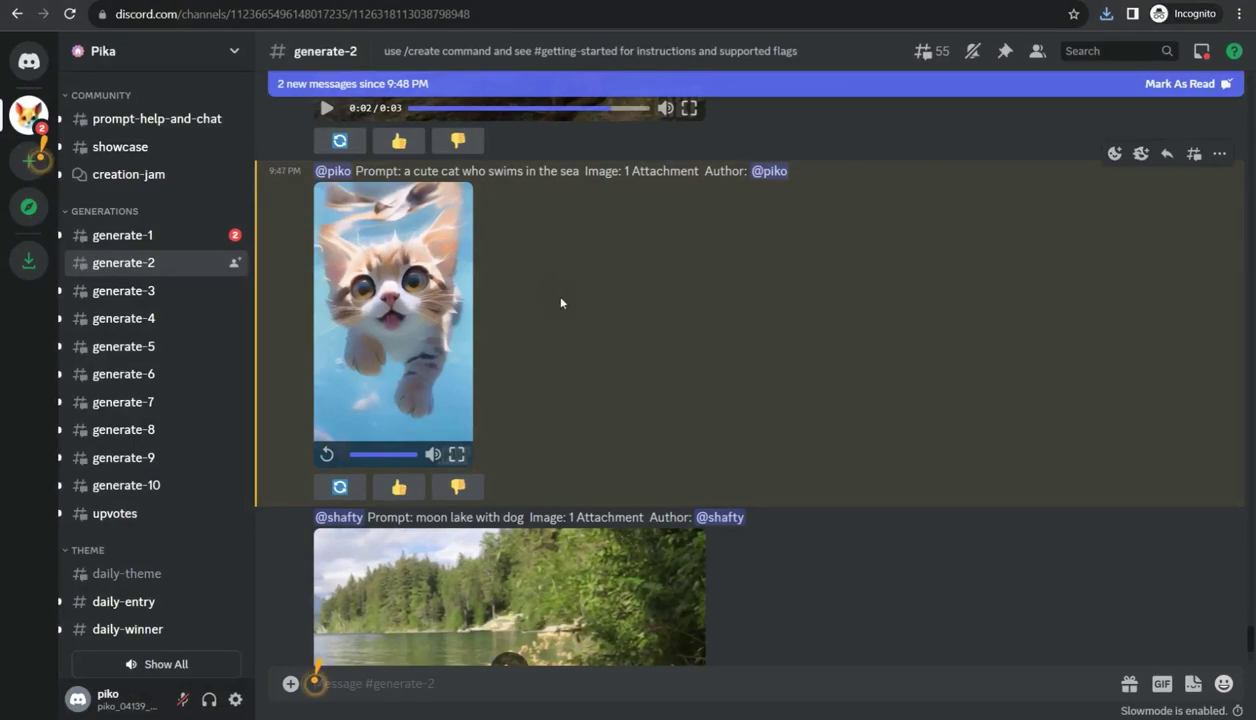
{"action": "mouse_move", "coordinate": [316, 708]}
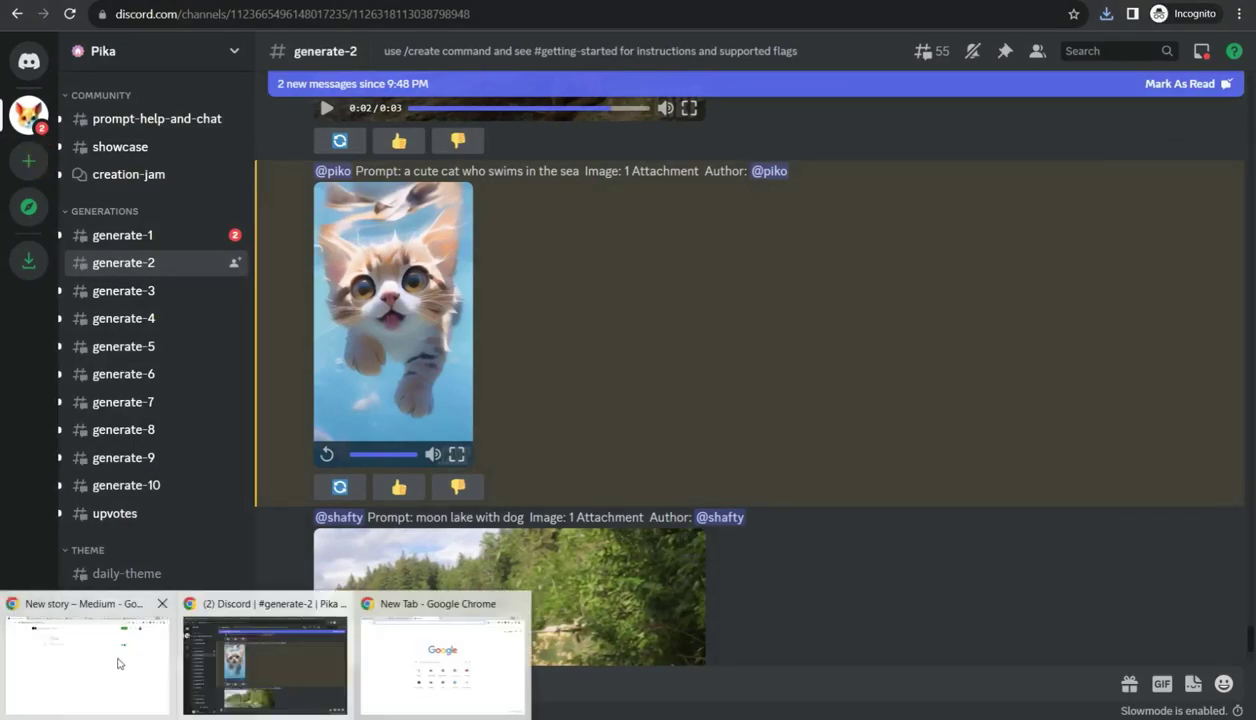
{"action": "left_click", "coordinate": [110, 650]}
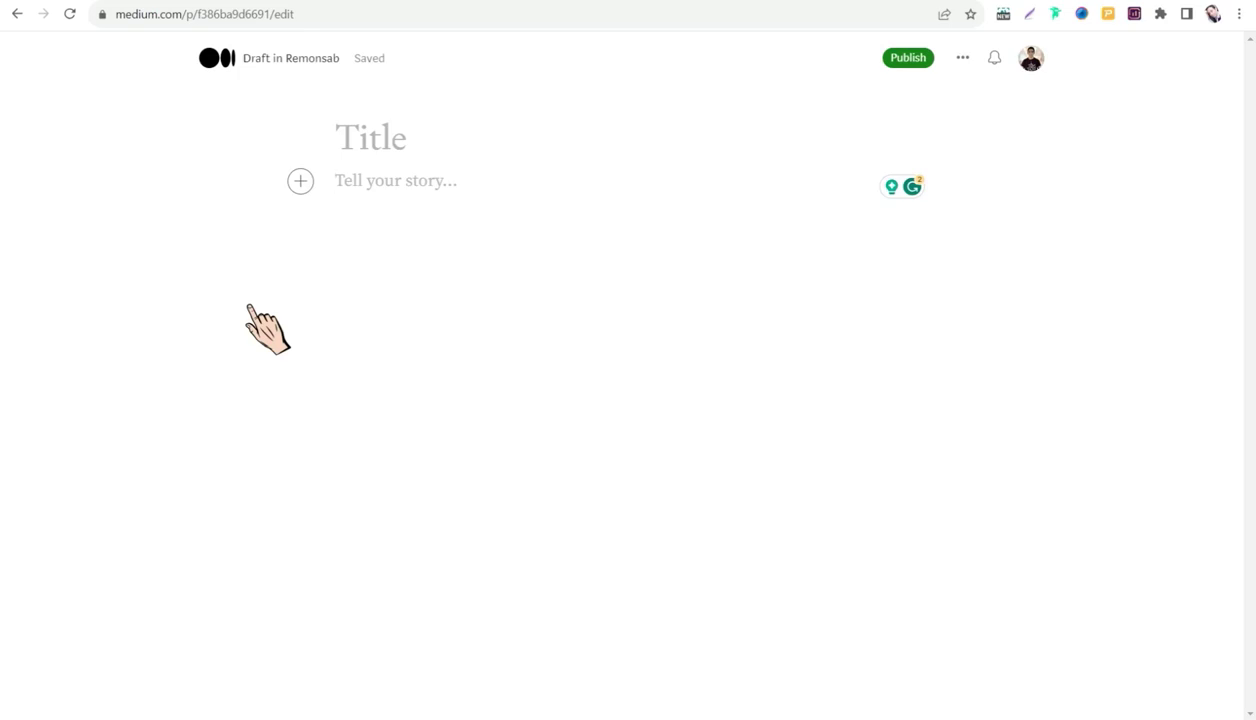
Step: Place the cursor in the empty 'Tell your story…' body of the Medium draft
{"action": "left_click", "coordinate": [386, 182]}
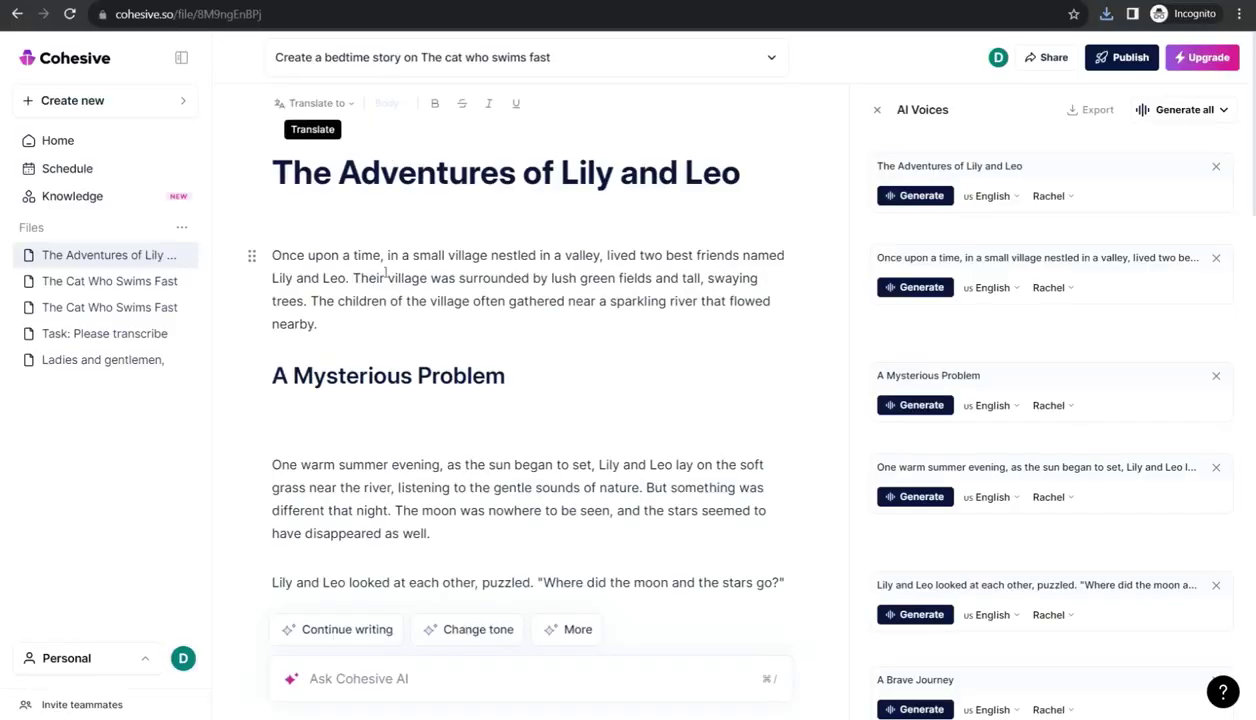
Step: Select and copy the whole Lily and Leo bedtime story from Cohesive
{"action": "left_click_drag", "start_coordinate": [274, 252], "coordinate": [700, 590]}
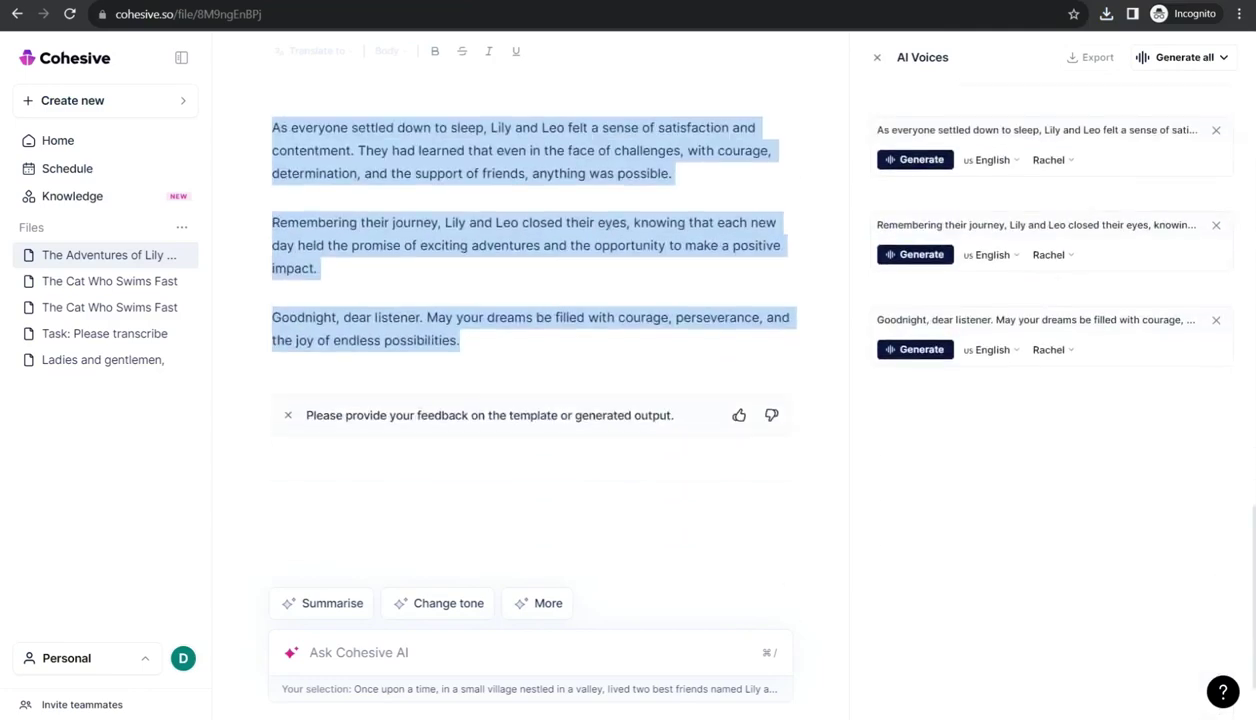
{"action": "left_click_drag", "start_coordinate": [700, 590], "coordinate": [704, 240]}
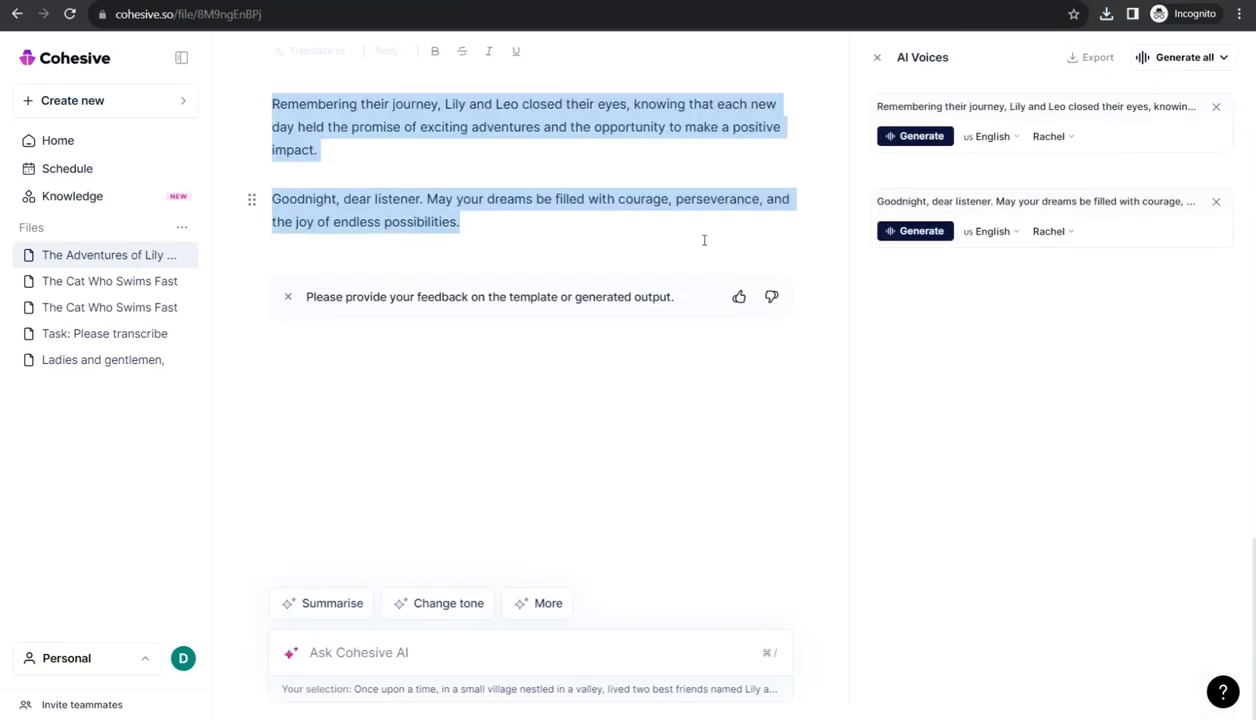
{"action": "right_click", "coordinate": [600, 190]}
{"action": "left_click", "coordinate": [640, 252]}
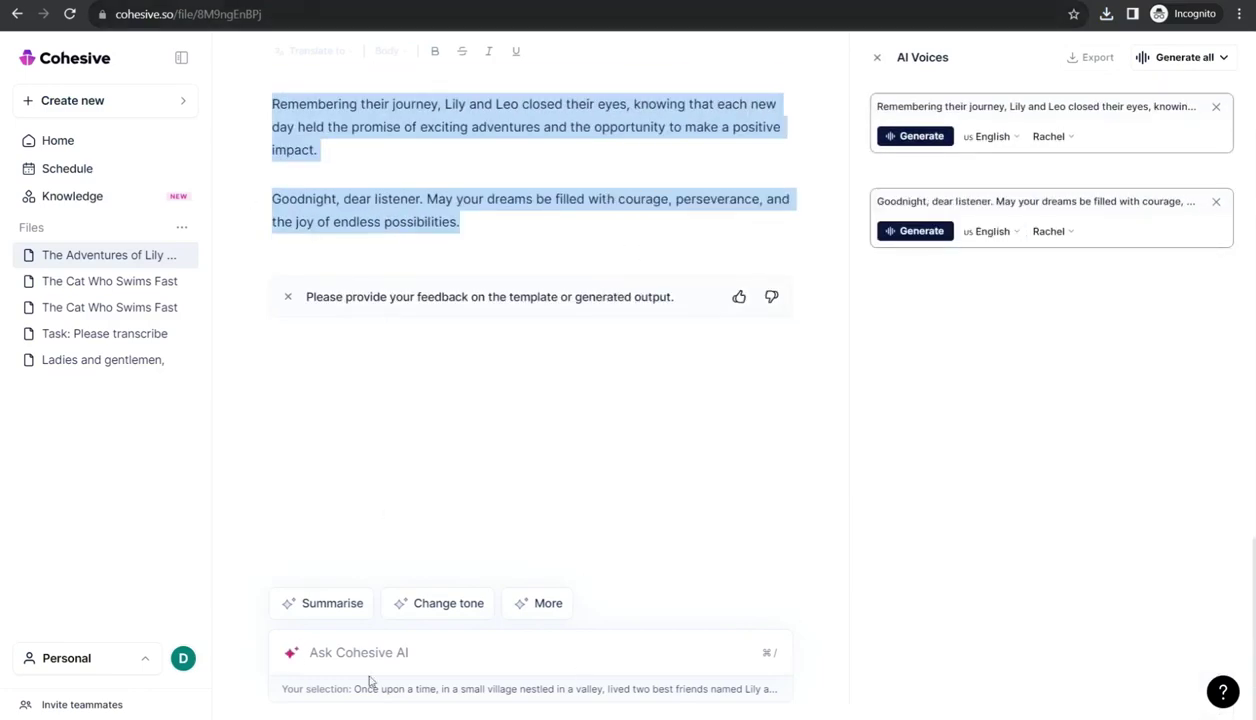
{"action": "left_click", "coordinate": [140, 676]}
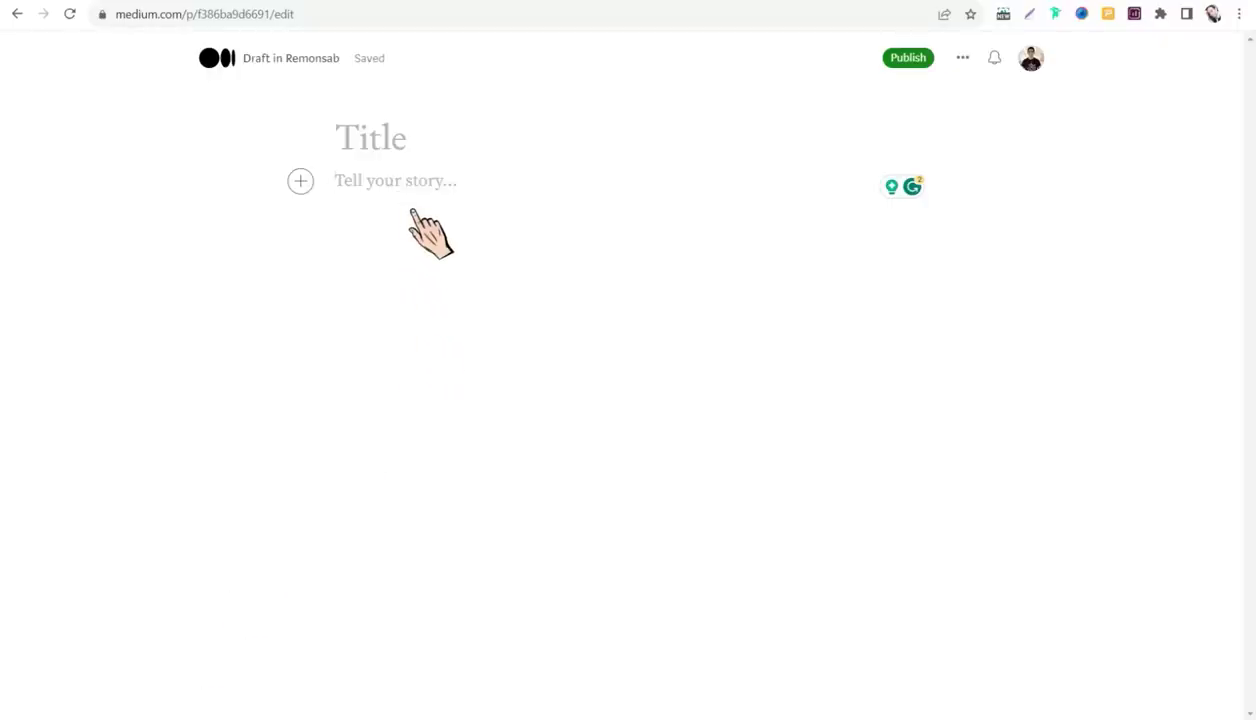
Step: Paste the Lily and Leo story into the Medium draft body and scroll through it
{"action": "key", "text": "ctrl+v"}
{"action": "scroll", "coordinate": [500, 280], "scroll_direction": "up", "scroll_amount": 5}
{"action": "scroll", "coordinate": [510, 300], "scroll_direction": "up", "scroll_amount": 5}
{"action": "scroll", "coordinate": [510, 300], "scroll_direction": "up", "scroll_amount": 5}
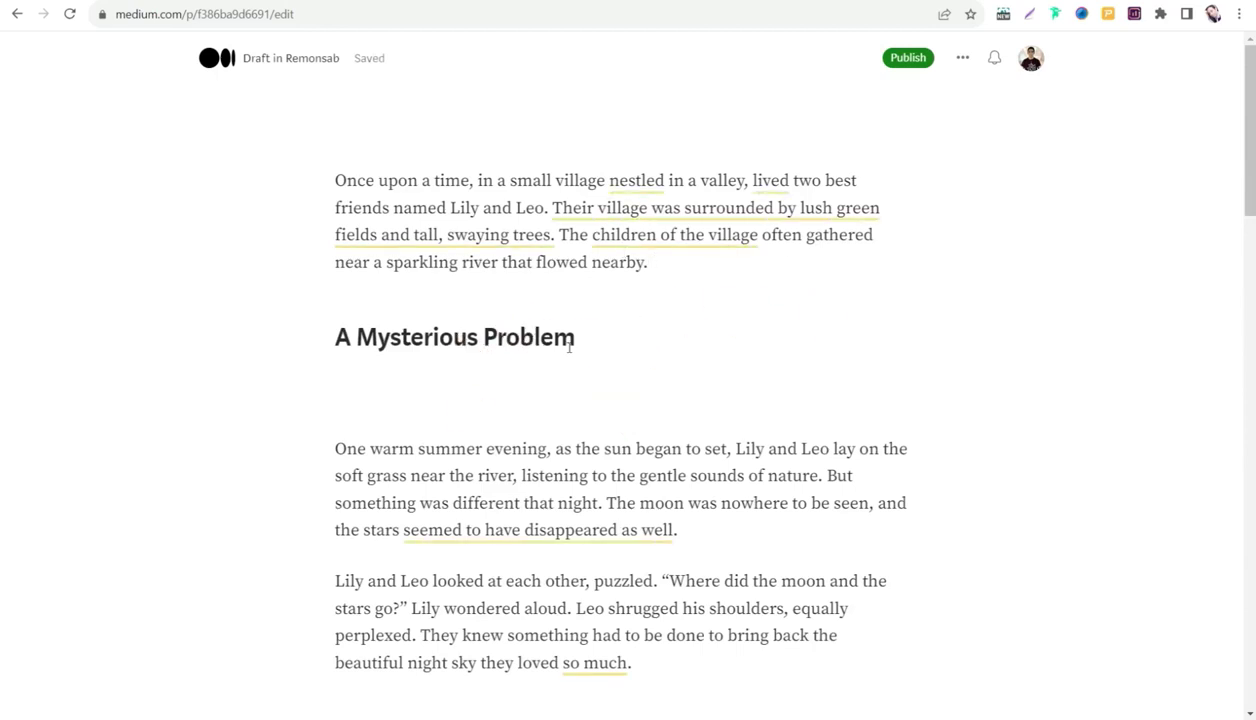
{"action": "scroll", "coordinate": [480, 420], "scroll_direction": "down", "scroll_amount": 3}
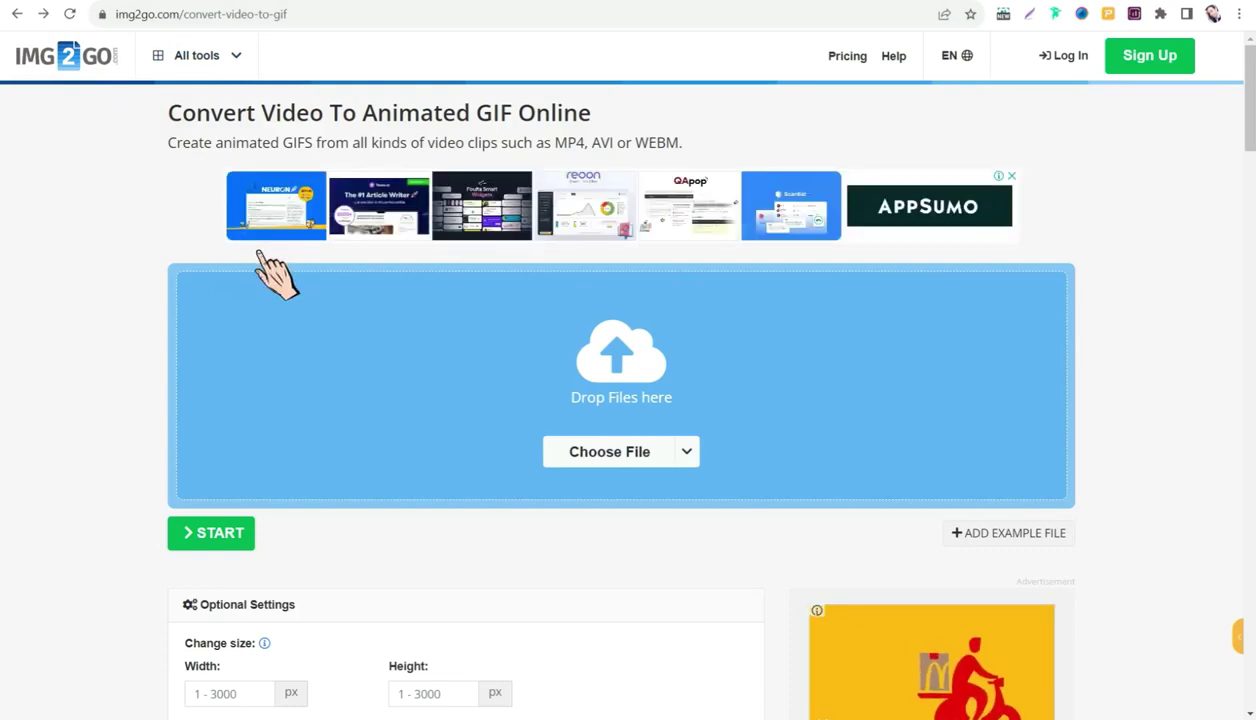
Step: Convert the swimming-cat MP4 into a 2.67 MB animated GIF in IMG2GO and download it
{"action": "left_click", "coordinate": [598, 463]}
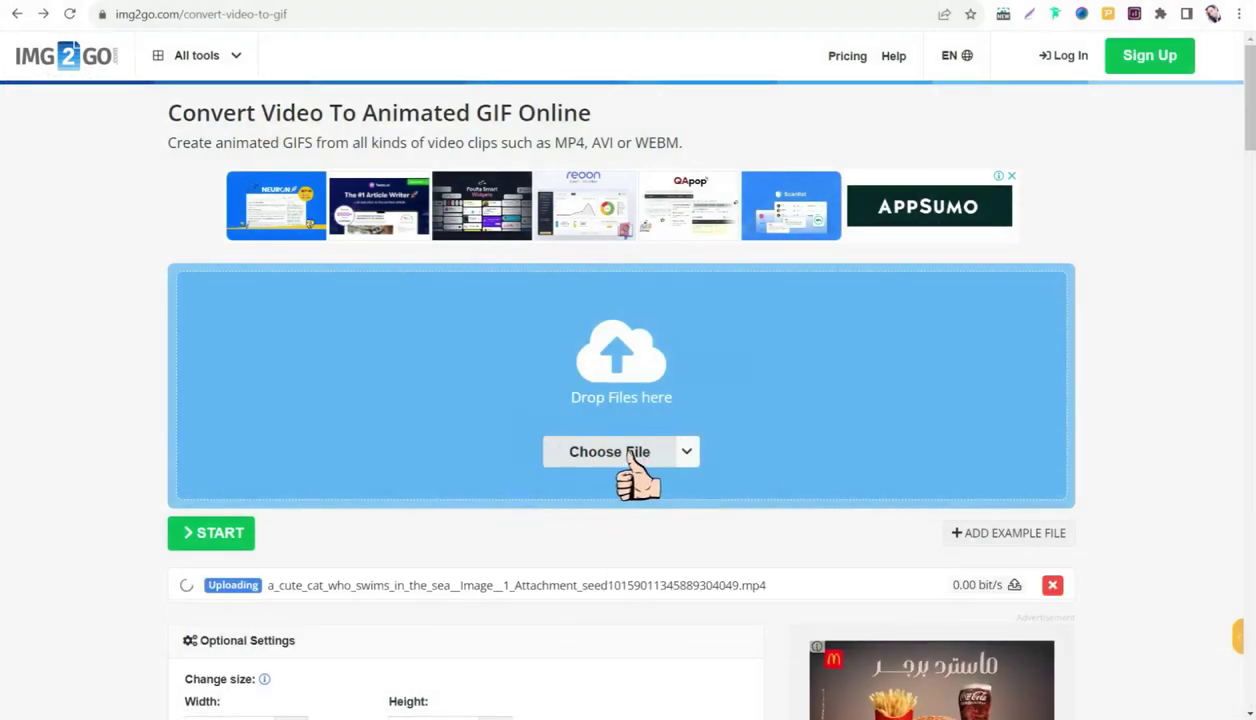
{"action": "left_click", "coordinate": [218, 512]}
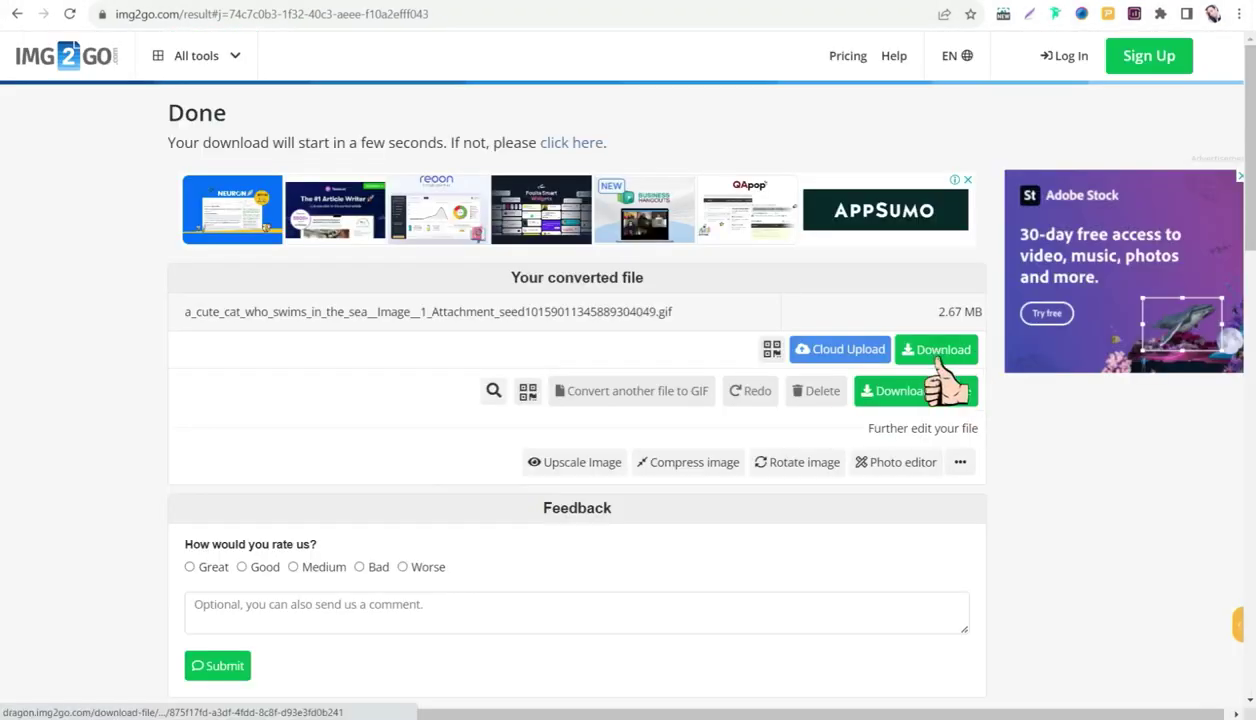
{"action": "left_click", "coordinate": [940, 352]}
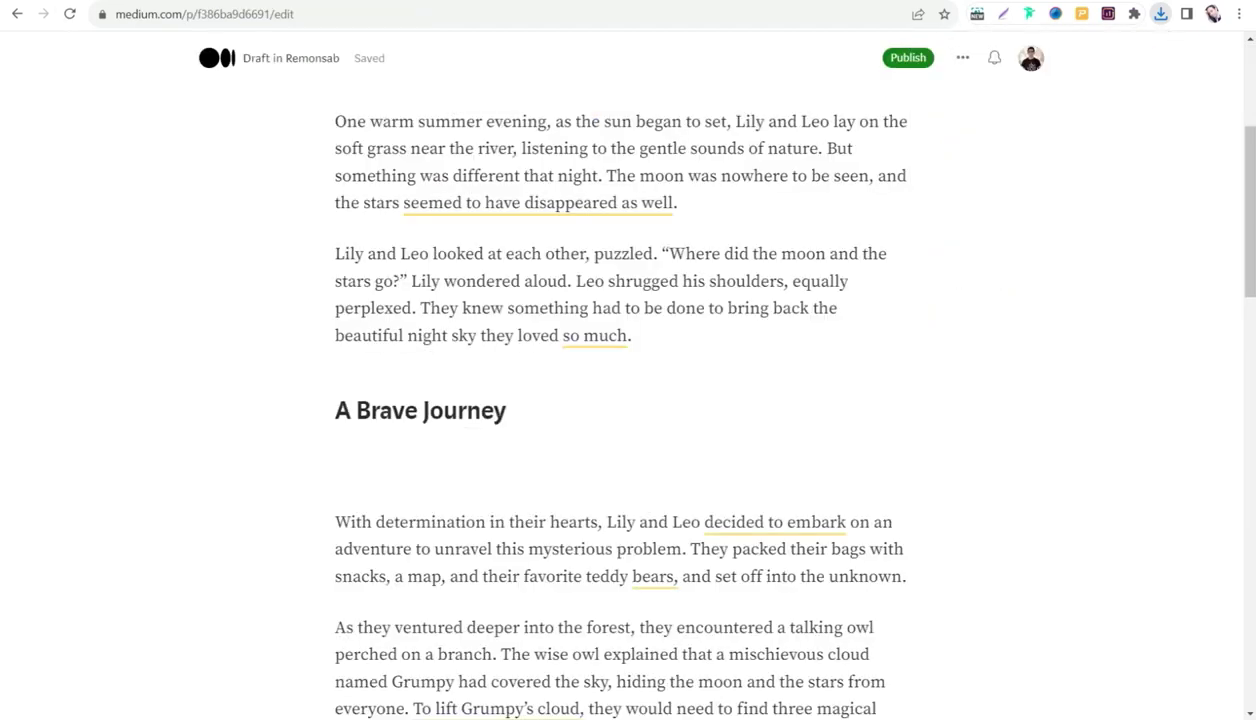
{"action": "scroll", "coordinate": [670, 305], "scroll_direction": "up", "scroll_amount": 1}
{"action": "scroll", "coordinate": [670, 305], "scroll_direction": "up", "scroll_amount": 2}
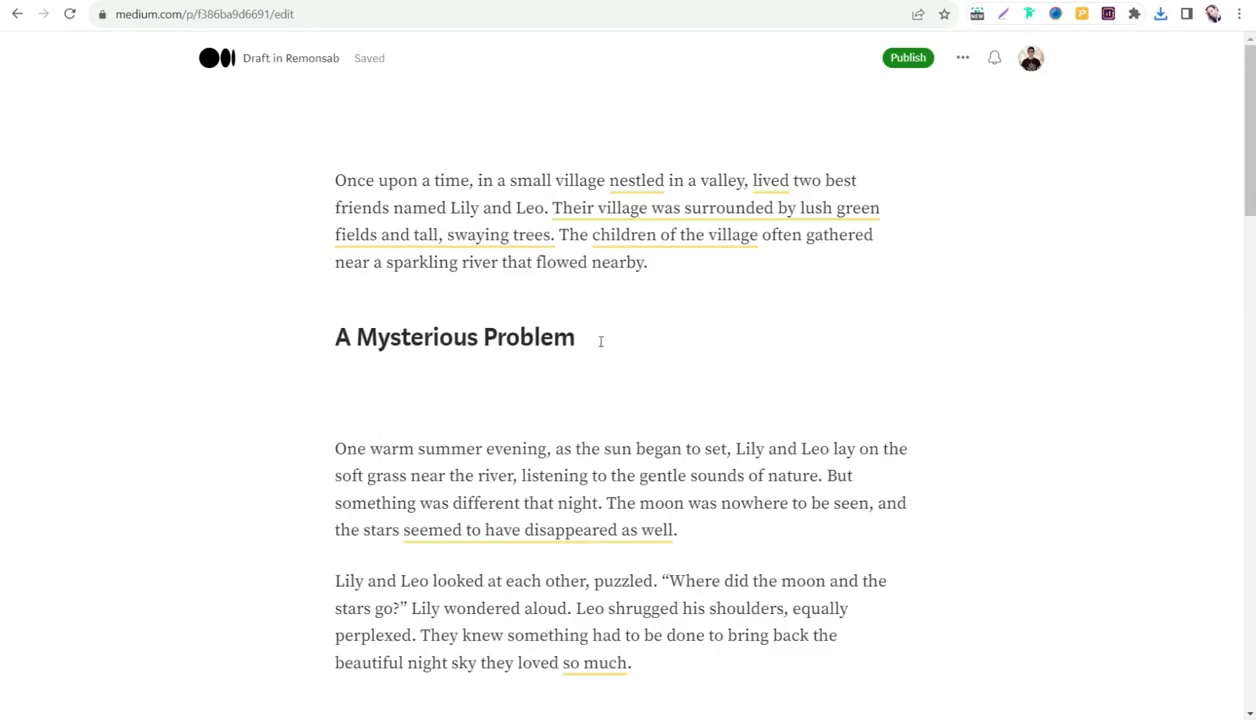
Step: Insert the downloaded swimming-cat GIF on a new line below the 'A Mysterious Problem' heading
{"action": "left_click", "coordinate": [600, 341]}
{"action": "key", "text": "Return"}
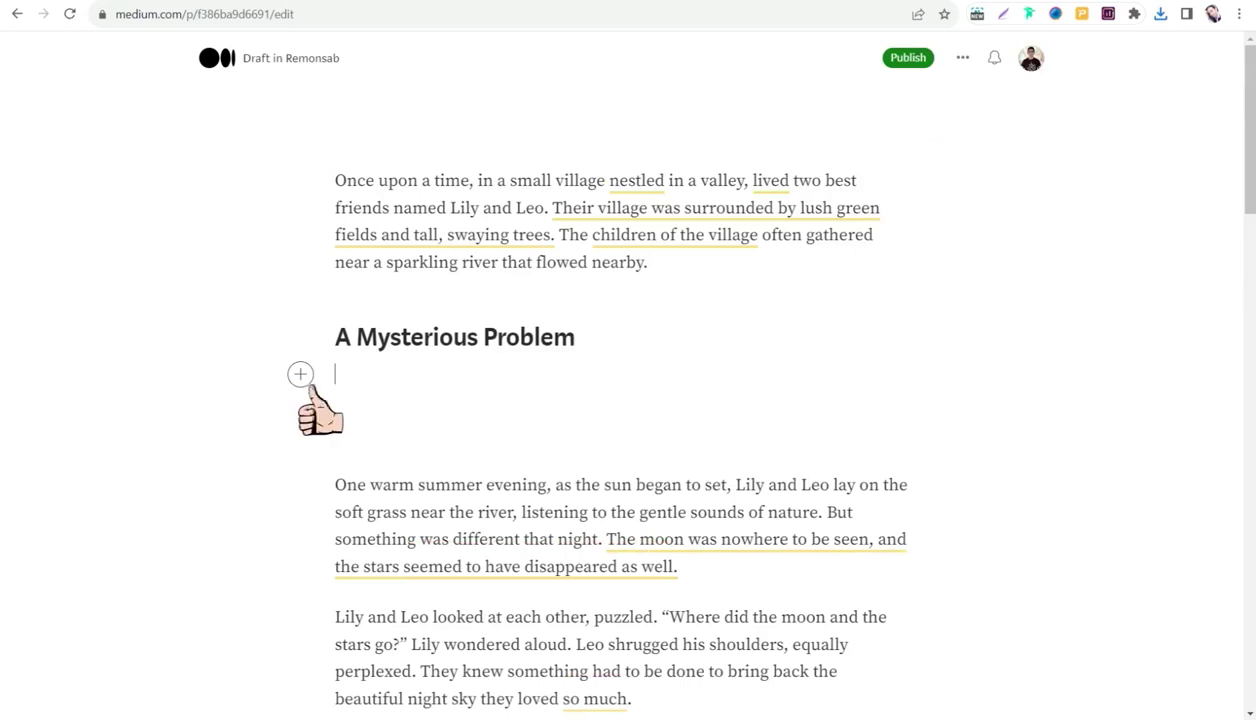
{"action": "left_click", "coordinate": [302, 377]}
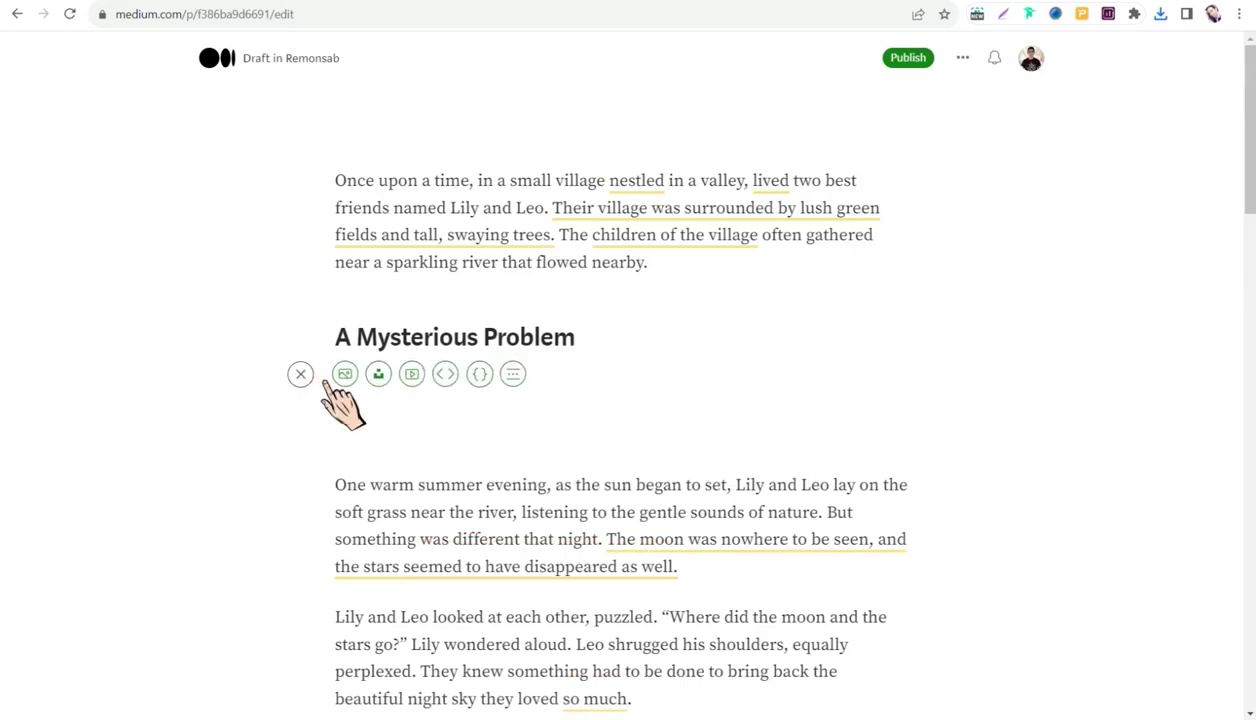
{"action": "left_click", "coordinate": [345, 374]}
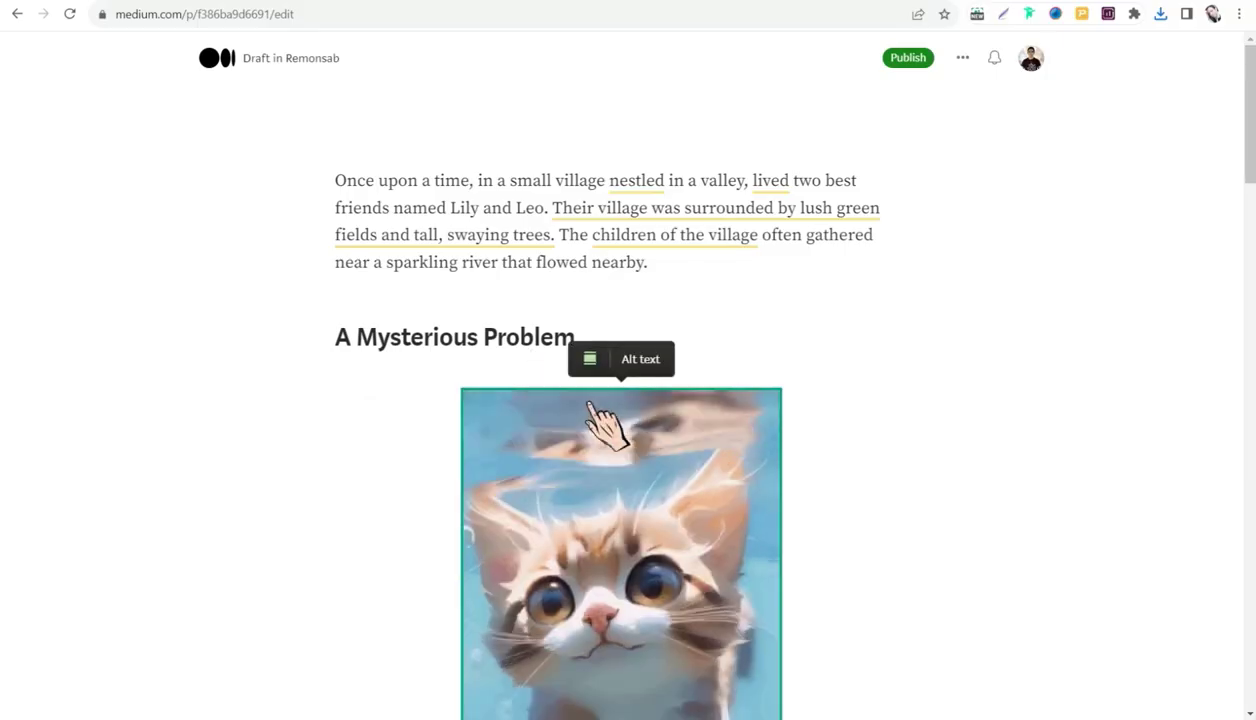
Step: Scroll through the draft to check the GIF sits between the heading and its paragraph
{"action": "scroll", "coordinate": [600, 420], "scroll_direction": "down", "scroll_amount": 2}
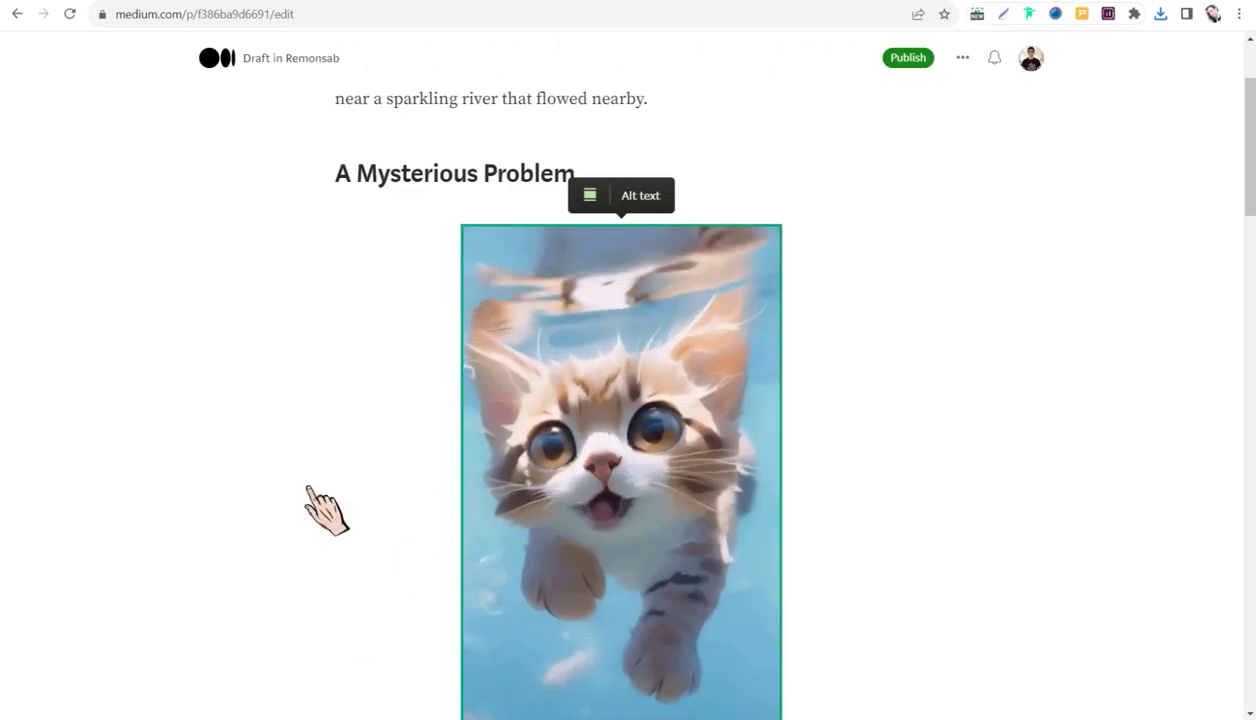
{"action": "scroll", "coordinate": [462, 504], "scroll_direction": "down", "scroll_amount": 5}
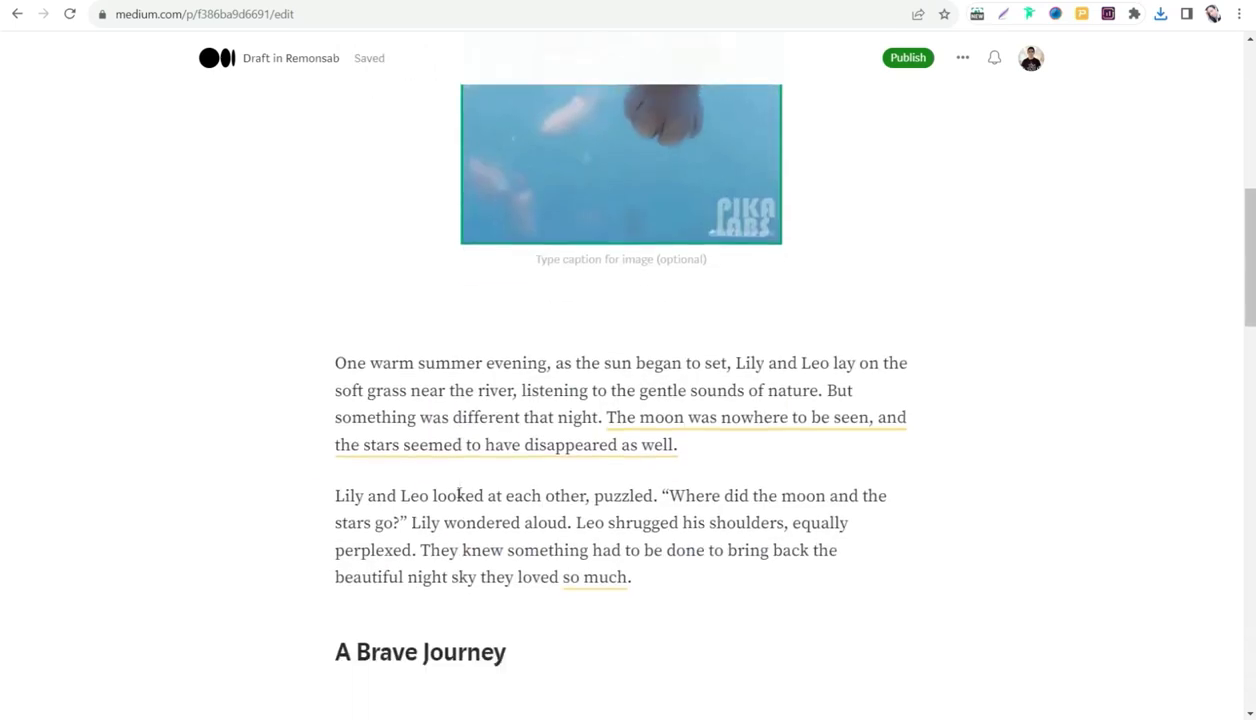
{"action": "scroll", "coordinate": [440, 480], "scroll_direction": "down", "scroll_amount": 7}
{"action": "scroll", "coordinate": [440, 400], "scroll_direction": "up", "scroll_amount": 3}
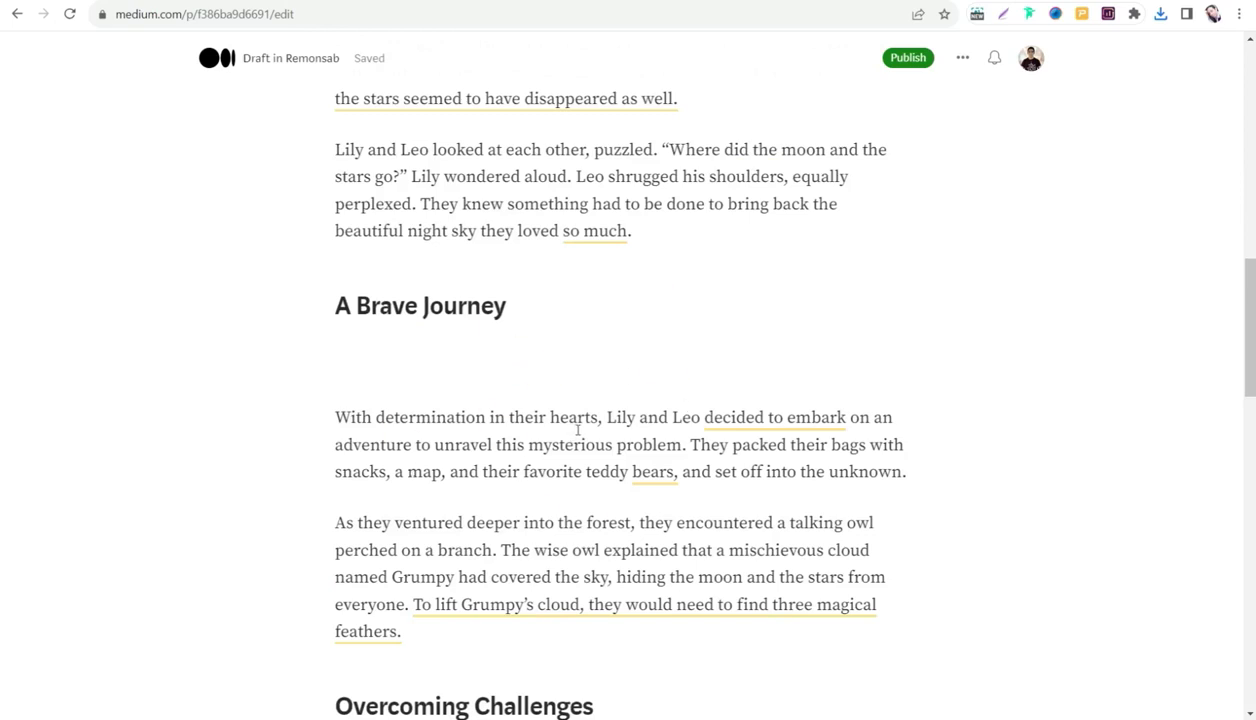
{"action": "scroll", "coordinate": [577, 430], "scroll_direction": "up", "scroll_amount": 1}
{"action": "scroll", "coordinate": [638, 476], "scroll_direction": "up", "scroll_amount": 2}
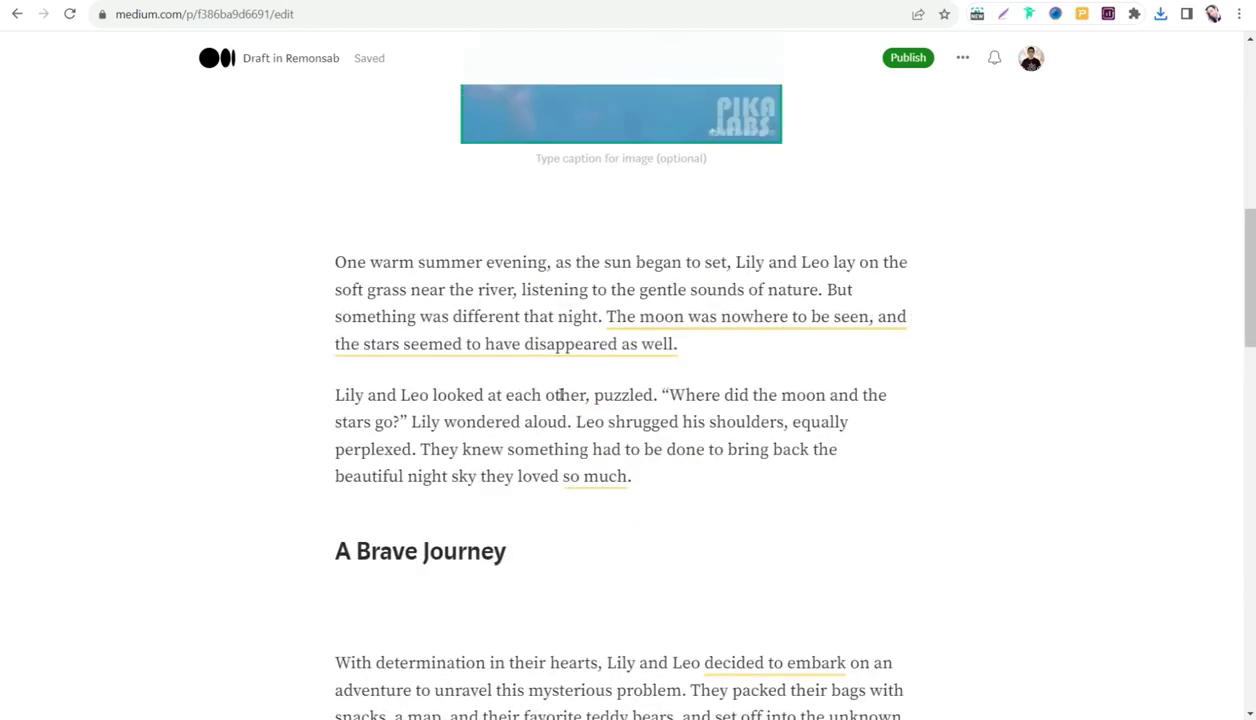
{"action": "scroll", "coordinate": [570, 410], "scroll_direction": "up", "scroll_amount": 6}
{"action": "scroll", "coordinate": [640, 497], "scroll_direction": "down", "scroll_amount": 2}
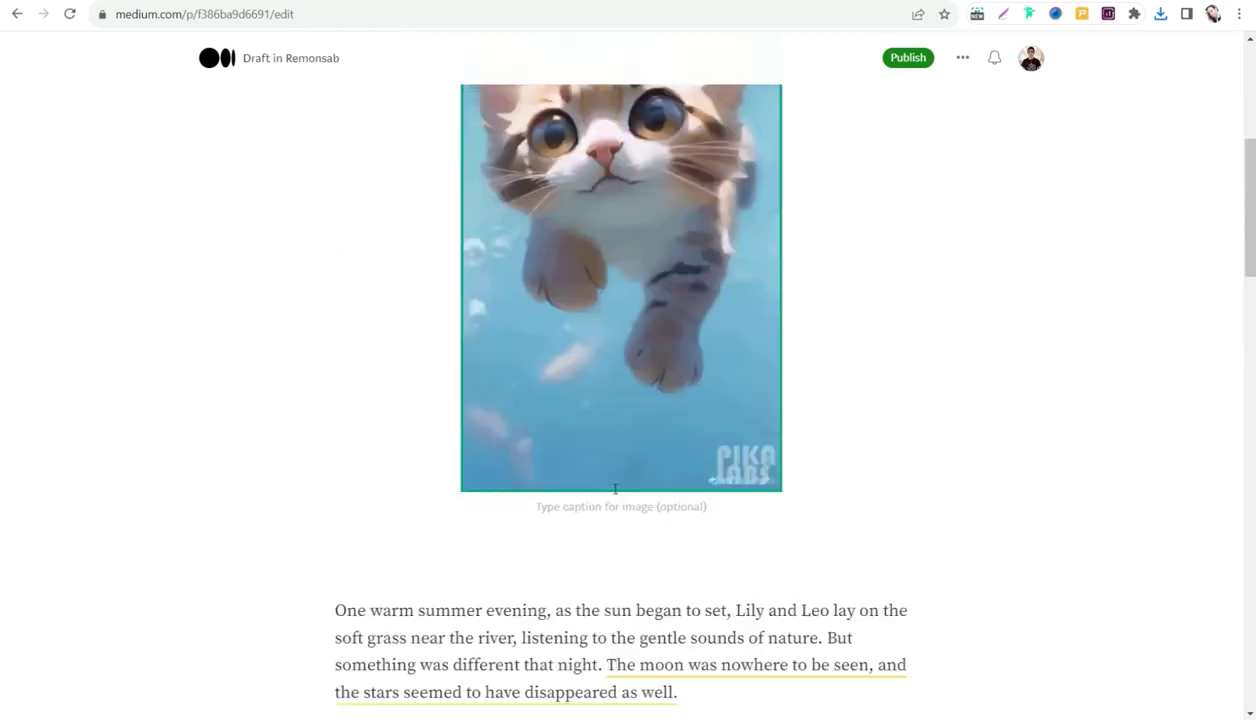
{"action": "scroll", "coordinate": [613, 496], "scroll_direction": "down", "scroll_amount": 2}
{"action": "scroll", "coordinate": [613, 496], "scroll_direction": "down", "scroll_amount": 1}
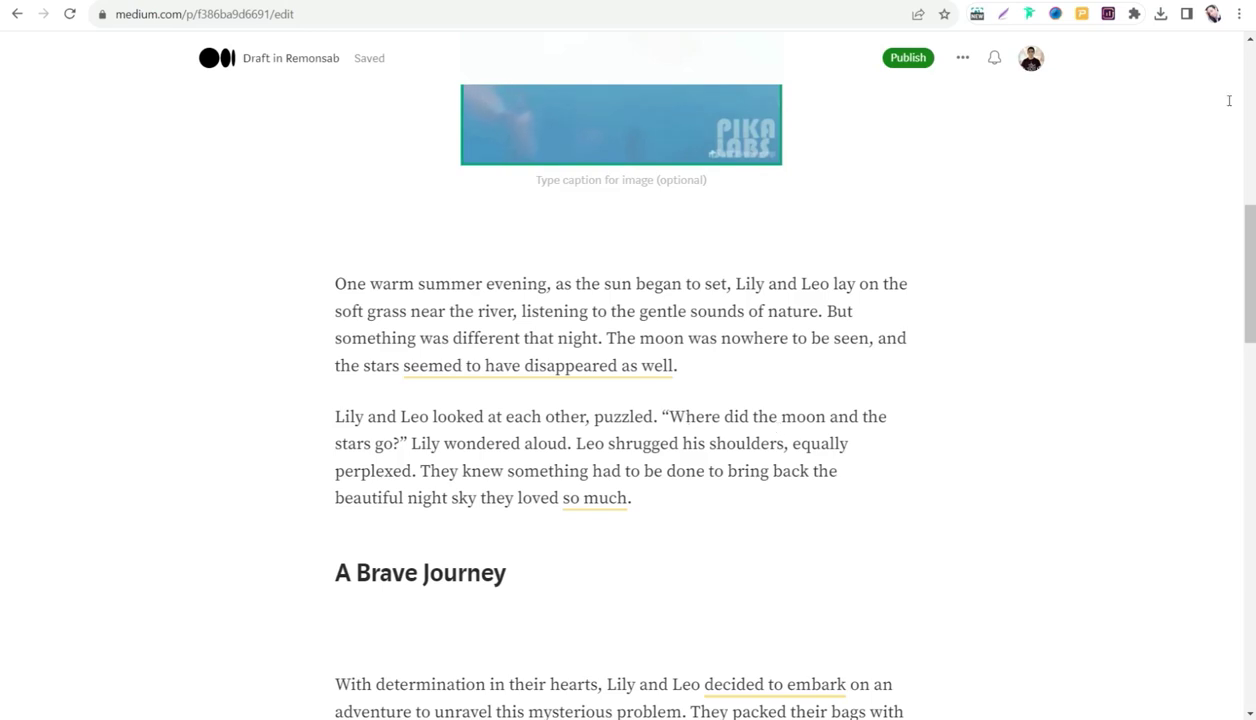
Step: Switch from the Medium draft to the Redbubble For you tab with Ctrl+Tab
{"action": "key", "text": "ctrl+Tab"}
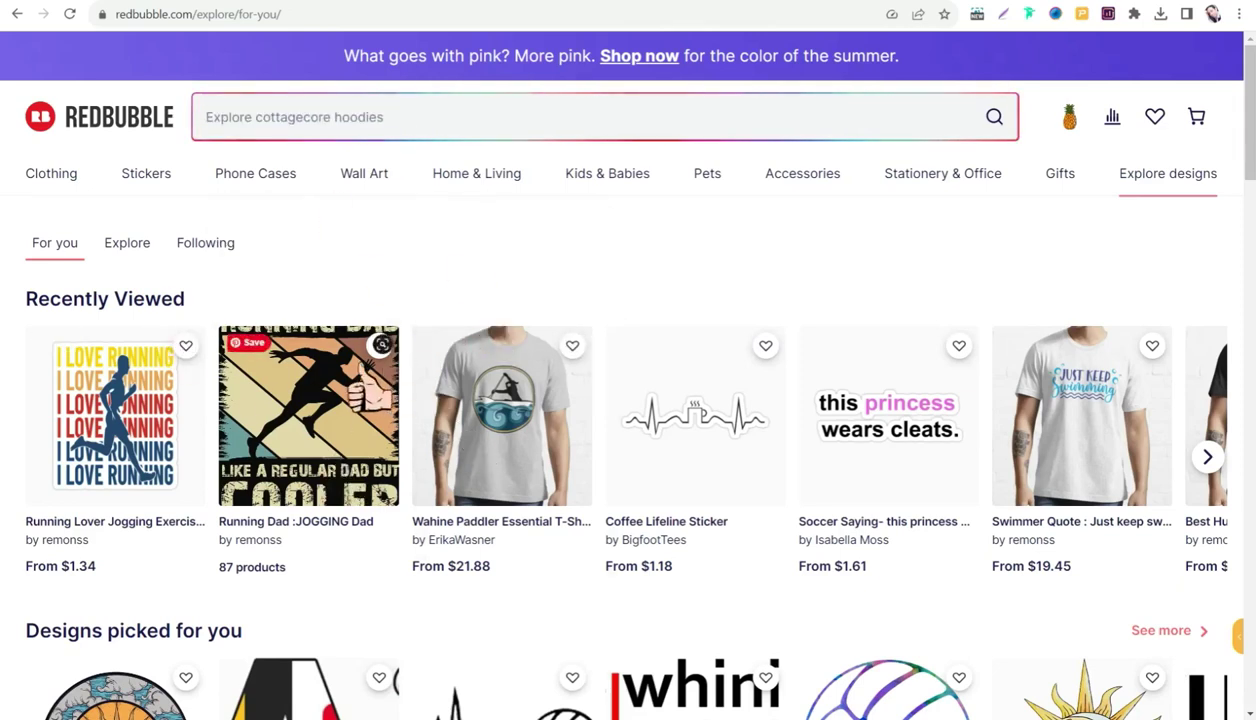
{"action": "mouse_move", "coordinate": [501, 450]}
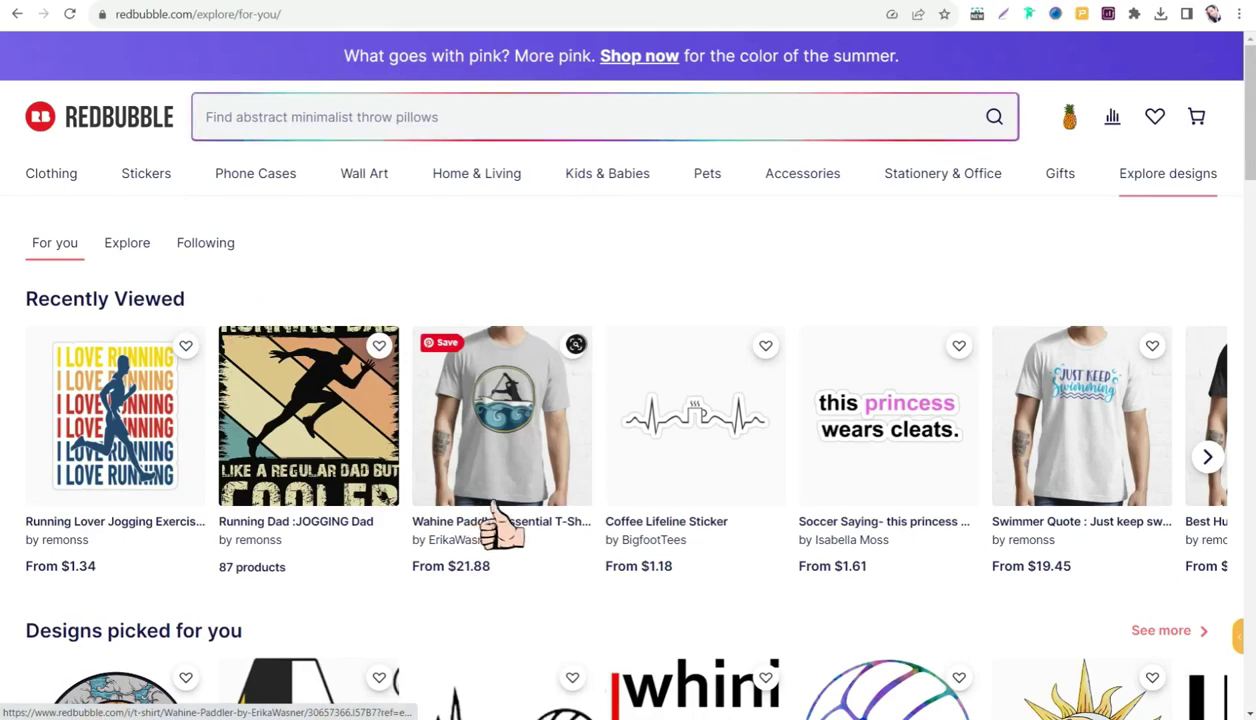
Step: Scroll down Redbubble's For you feed to the tropical and running men classic t-shirt suggestions
{"action": "scroll", "coordinate": [598, 408], "scroll_direction": "down", "scroll_amount": 6}
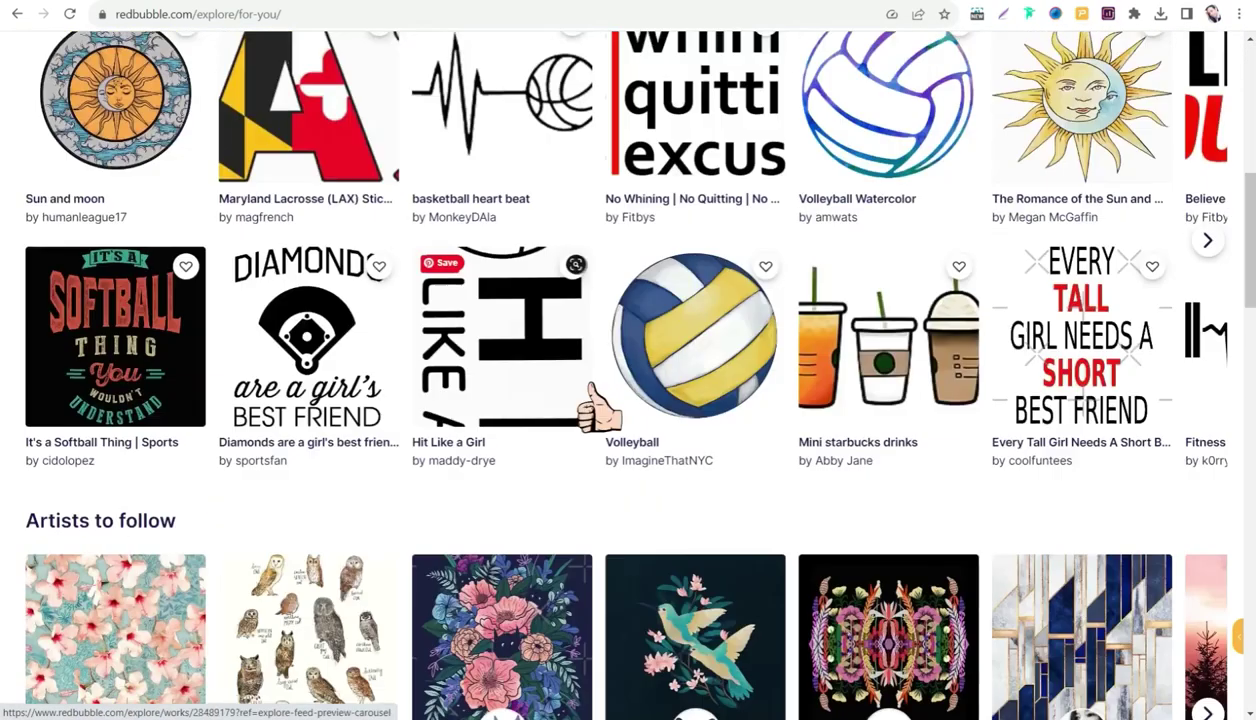
{"action": "scroll", "coordinate": [597, 403], "scroll_direction": "down", "scroll_amount": 2}
{"action": "scroll", "coordinate": [596, 396], "scroll_direction": "down", "scroll_amount": 2}
{"action": "scroll", "coordinate": [596, 396], "scroll_direction": "down", "scroll_amount": 3}
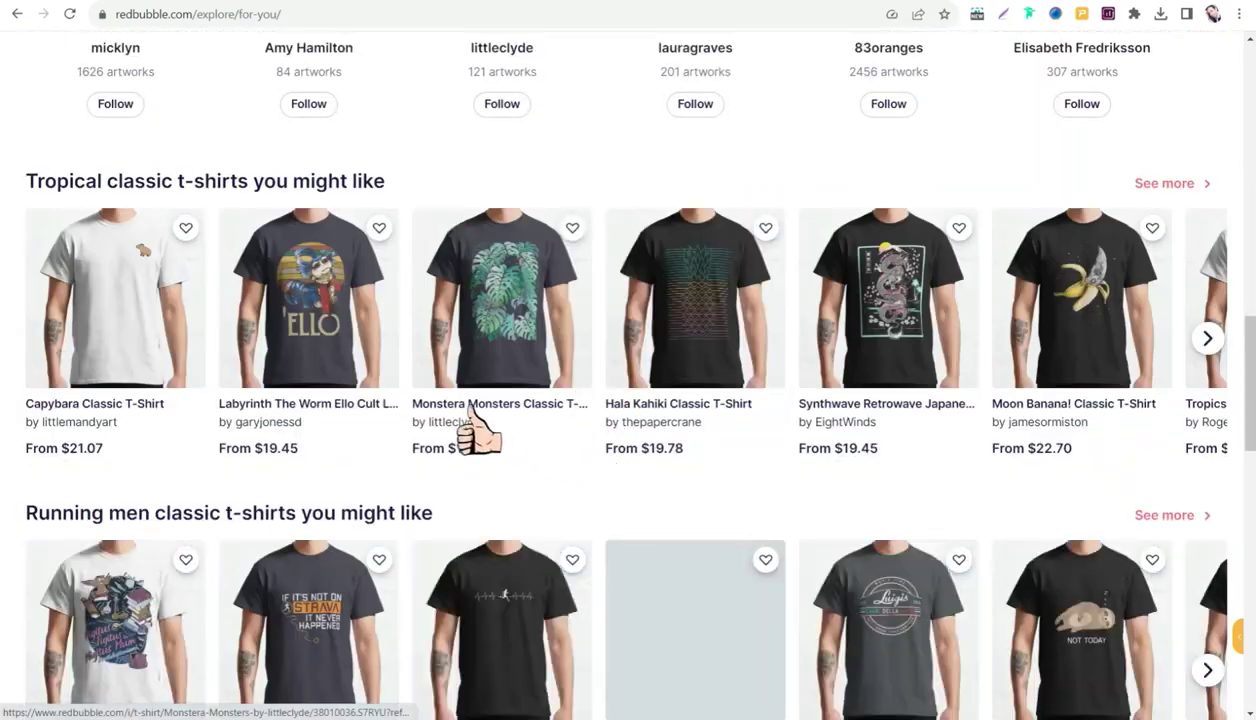